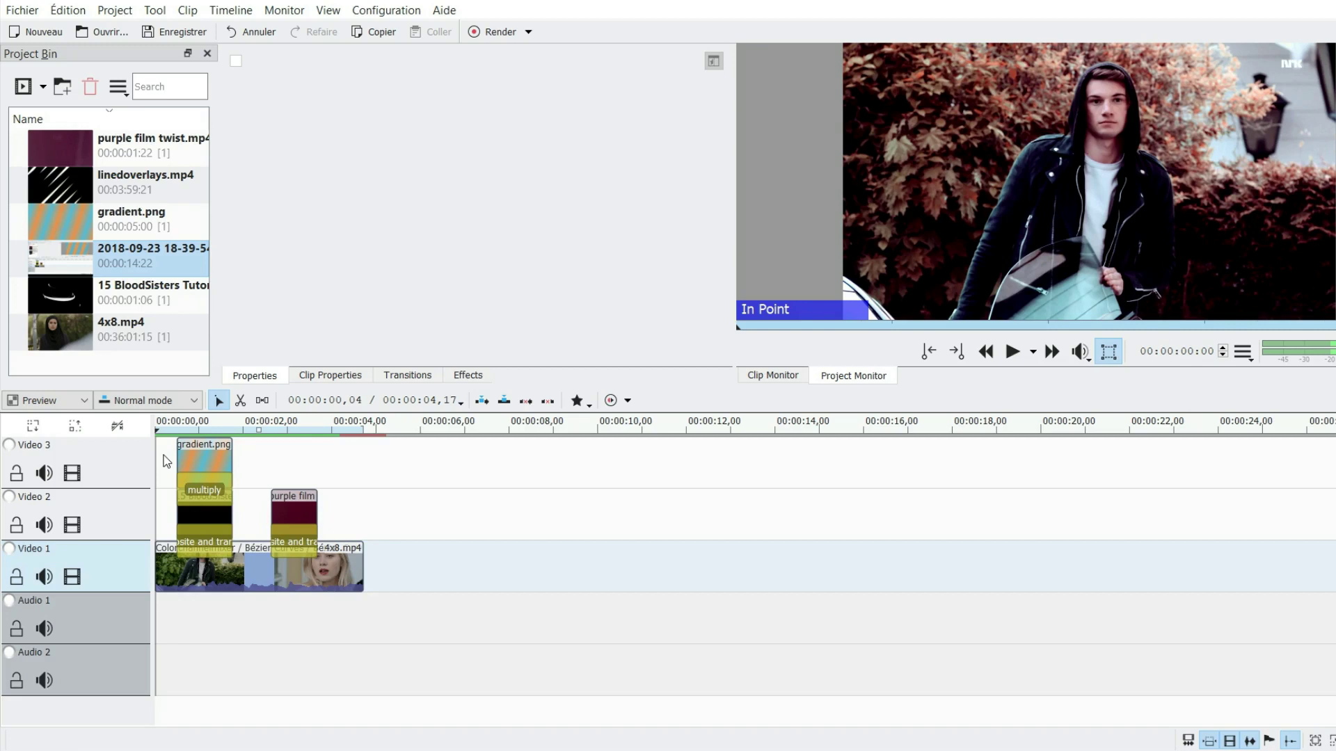
Move the 4x8.mp4 clip on Video 1 so it starts at 00:00:05,16
key("End")
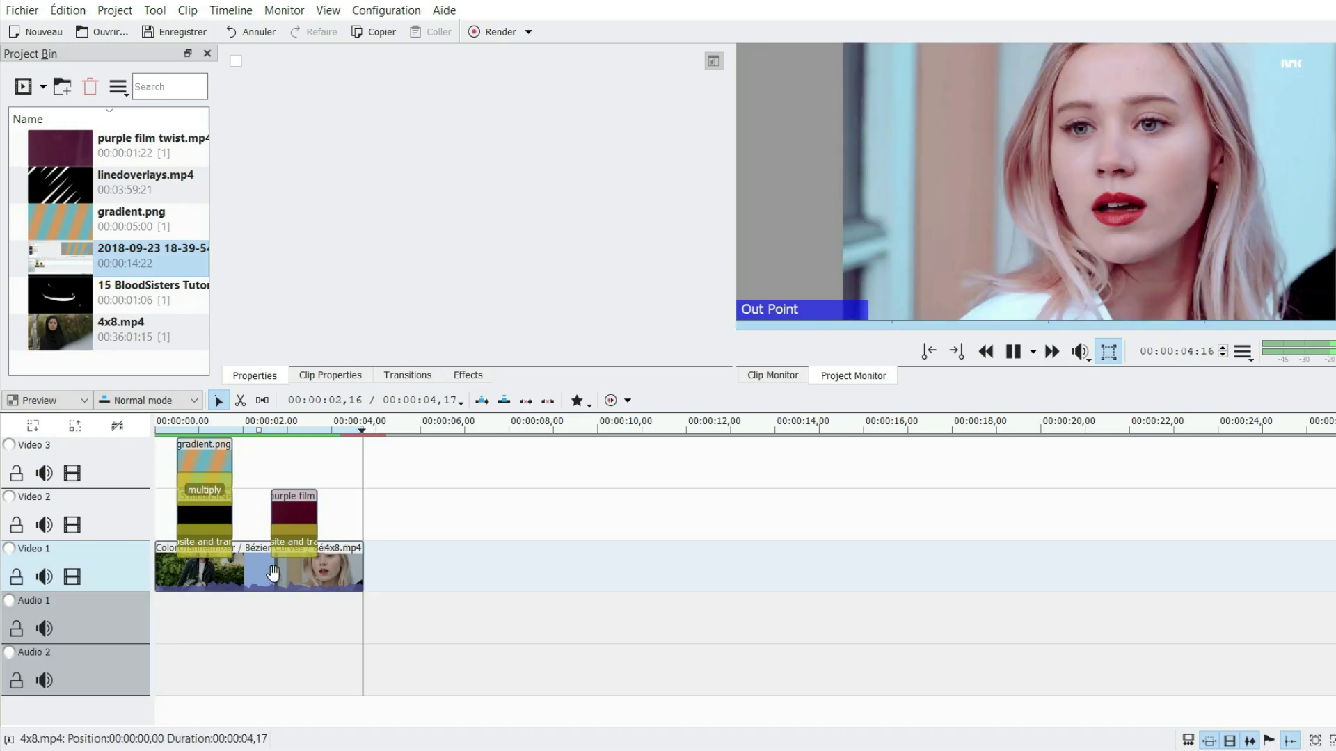
left_click_drag(253, 567, 522, 572)
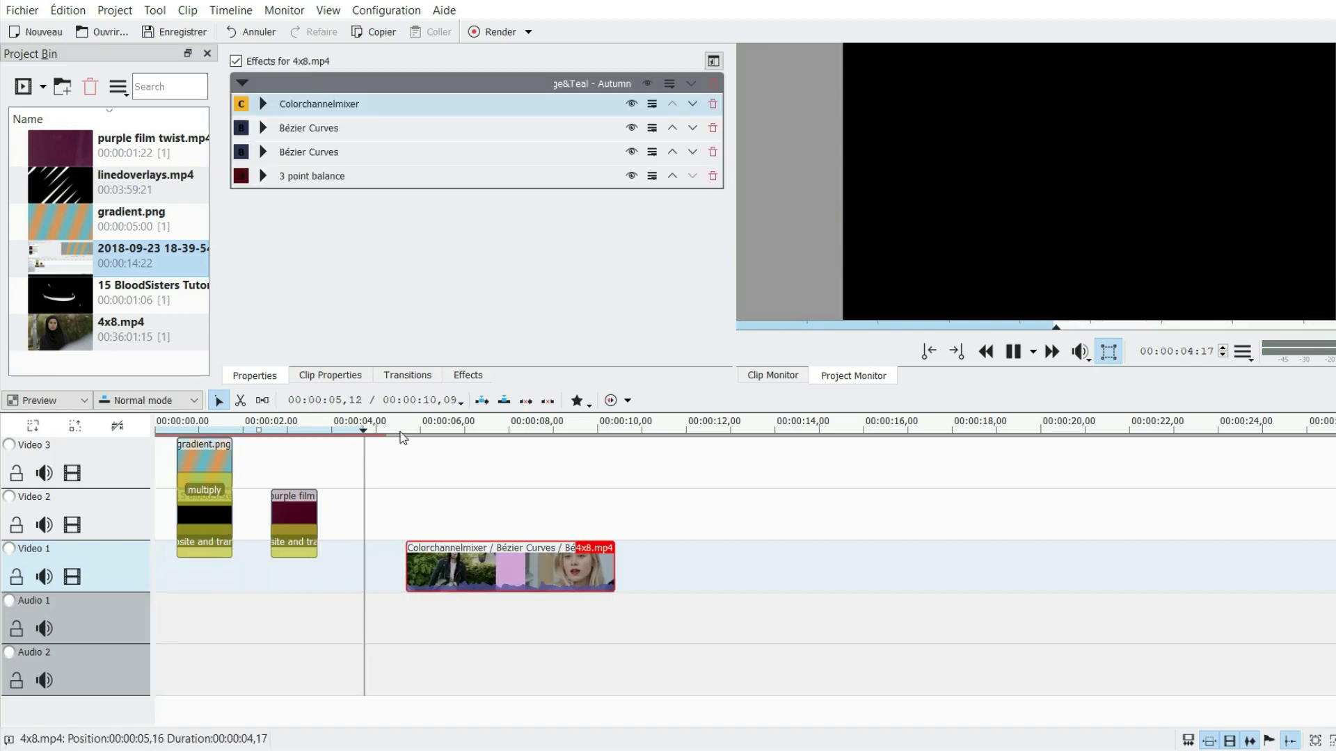
left_click(403, 428)
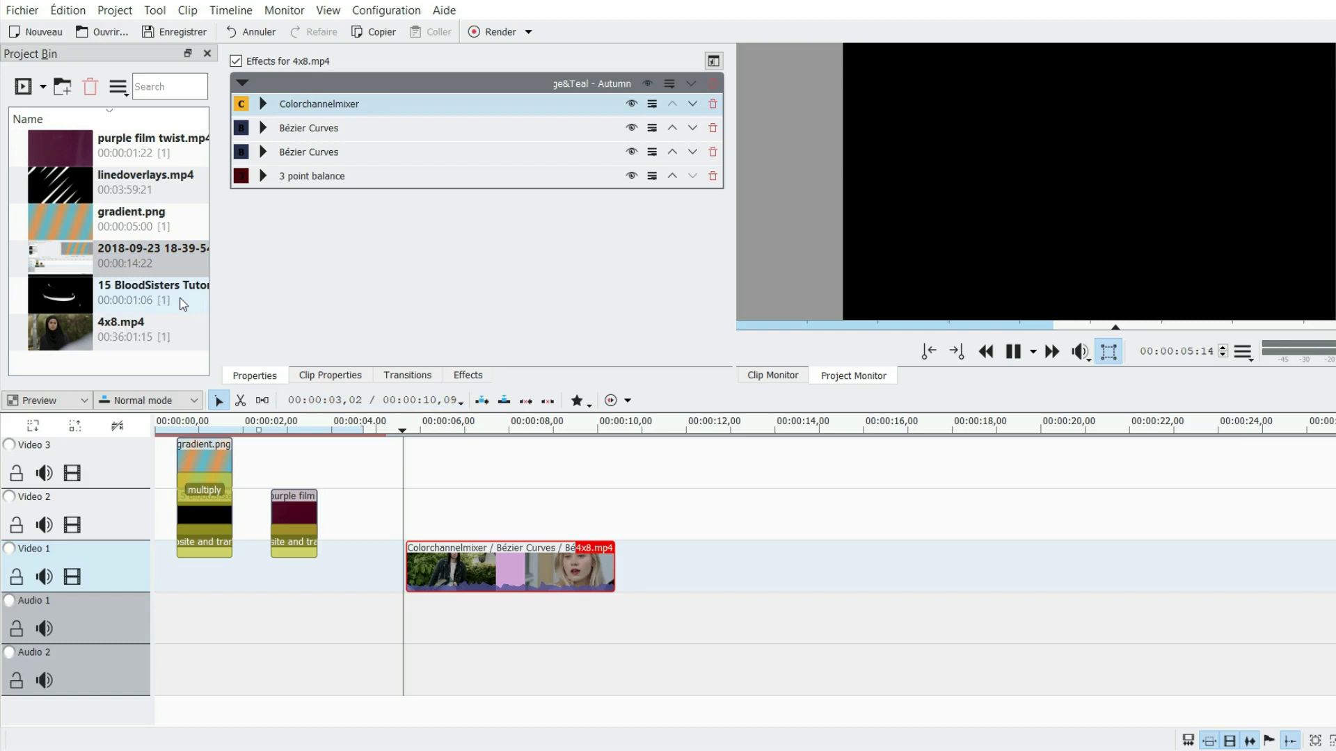
Add 15 BloodSisters Tutorials.mp4 from the Project Bin to Video 2 near 6 seconds
left_click(137, 294)
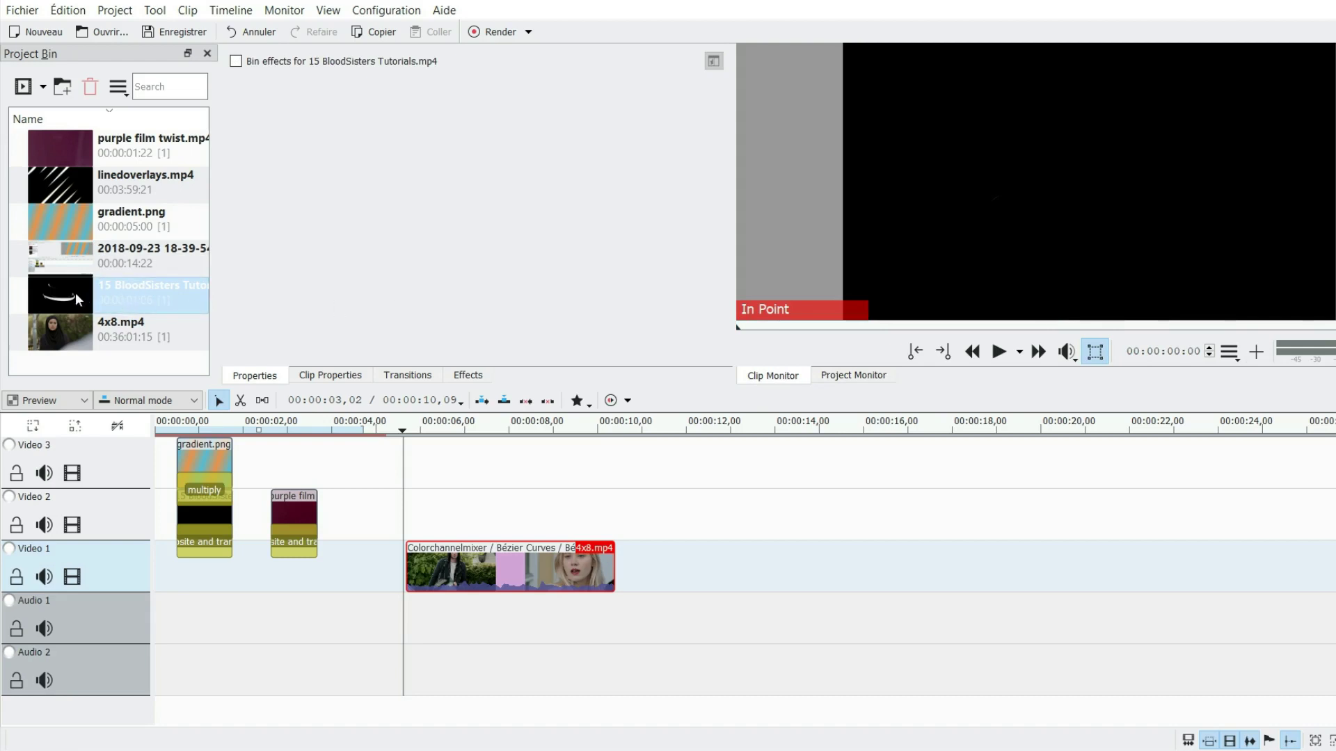
left_click_drag(69, 291, 438, 511)
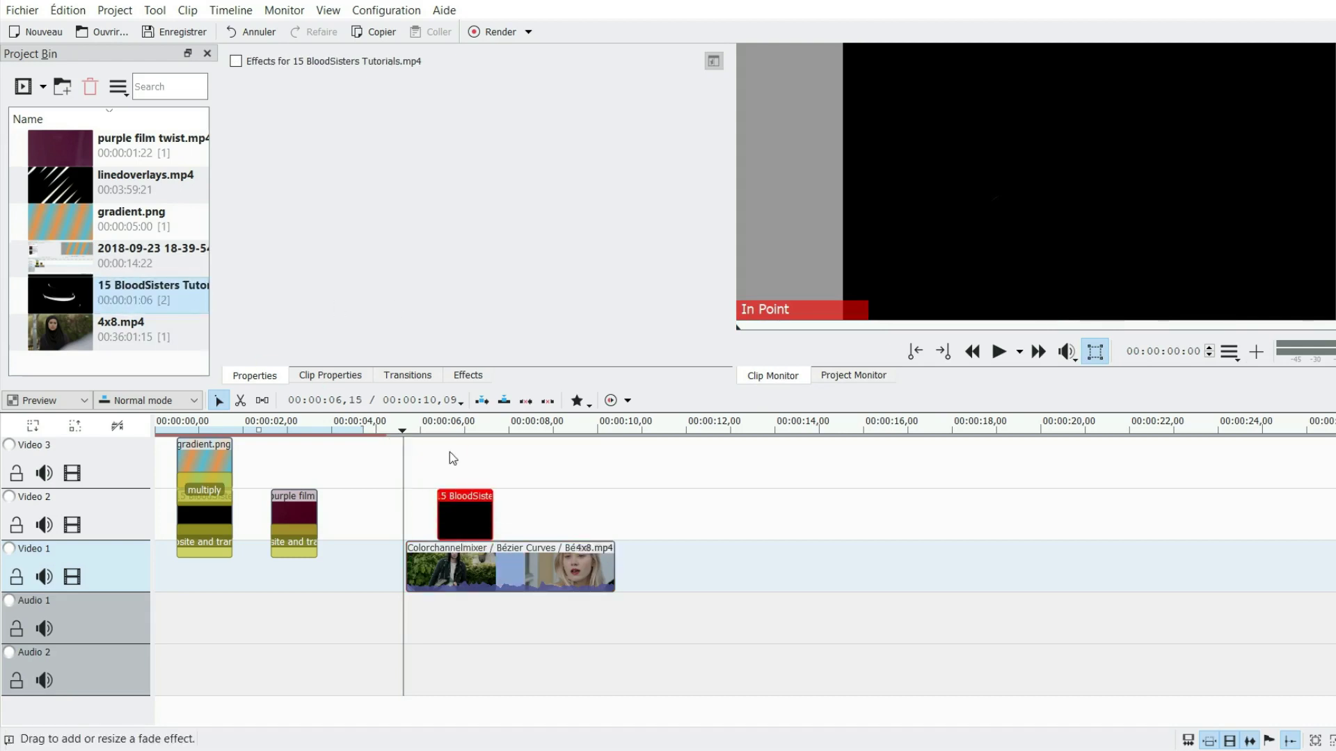
left_click(450, 430)
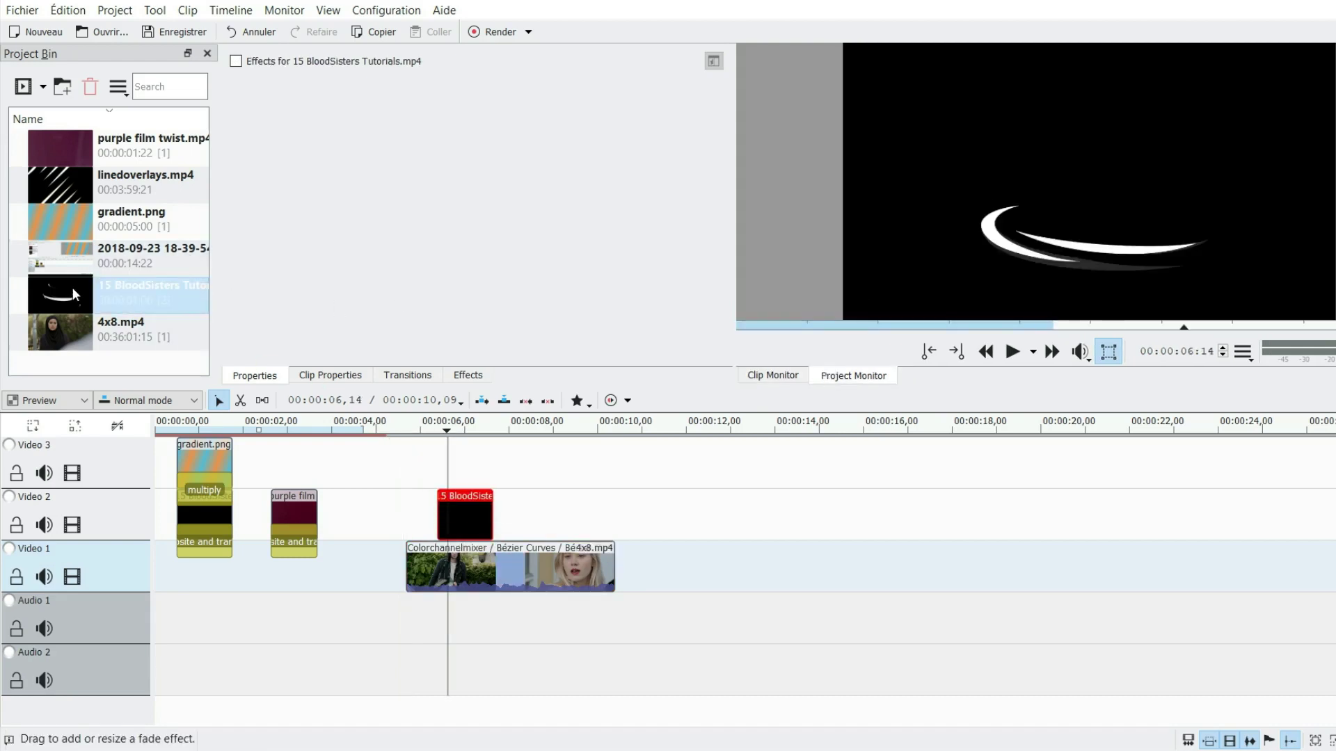
Shift the swirl clip earlier to 00:00:05,22 and add a transition to 4x8.mp4
left_click(999, 352)
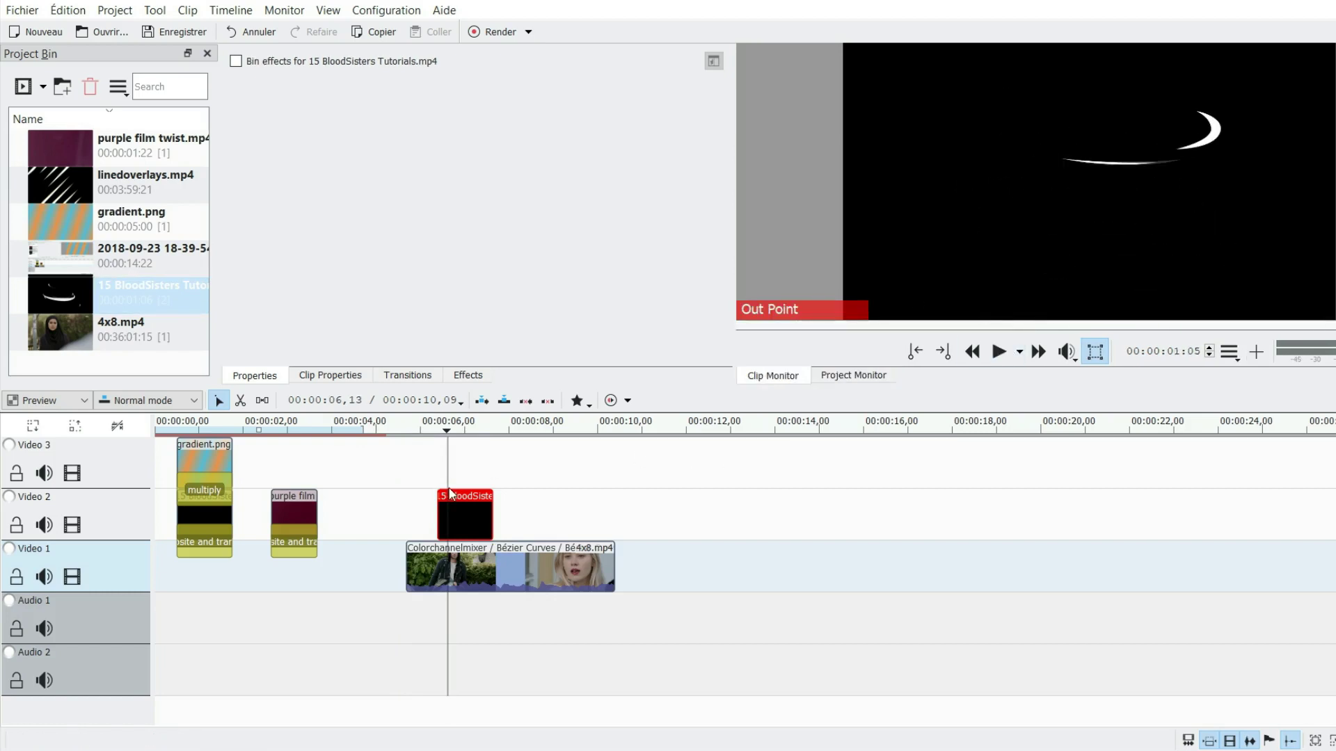
scroll(451, 493, "up", 2)
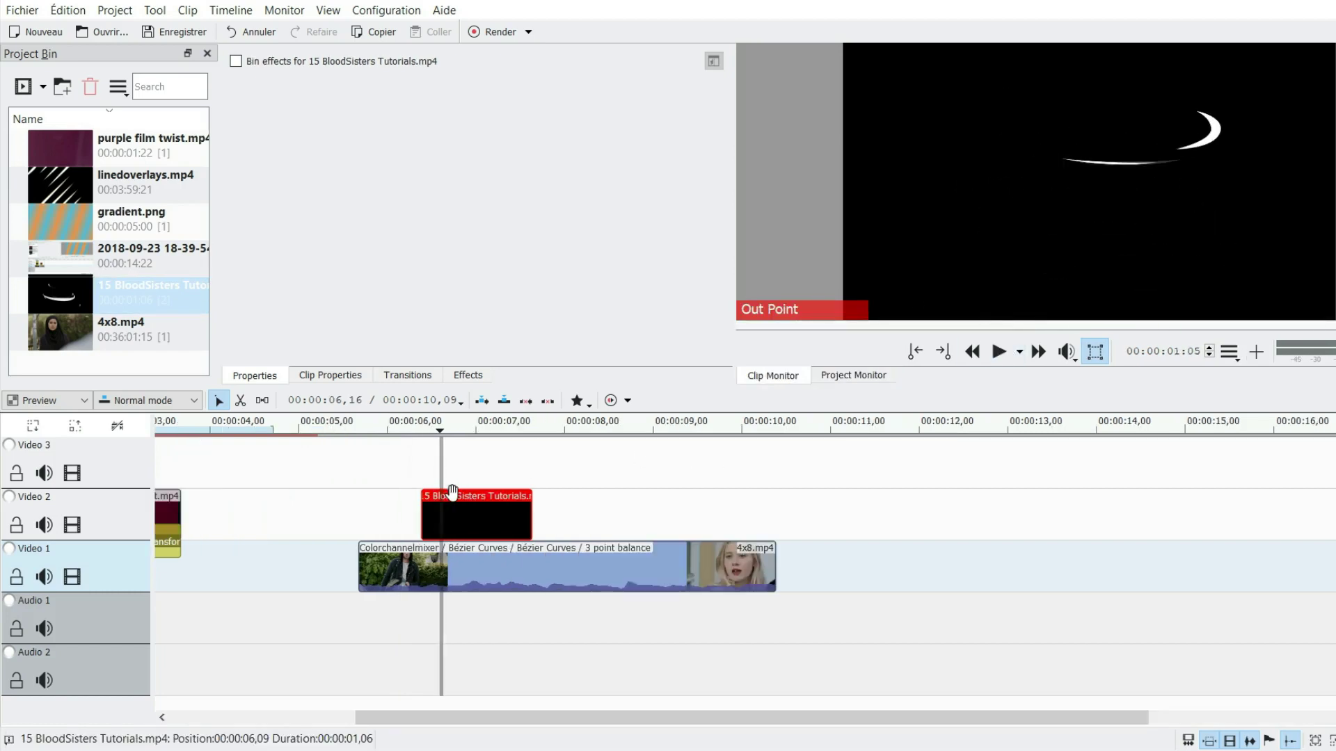
left_click(403, 453)
left_click_drag(469, 497, 428, 497)
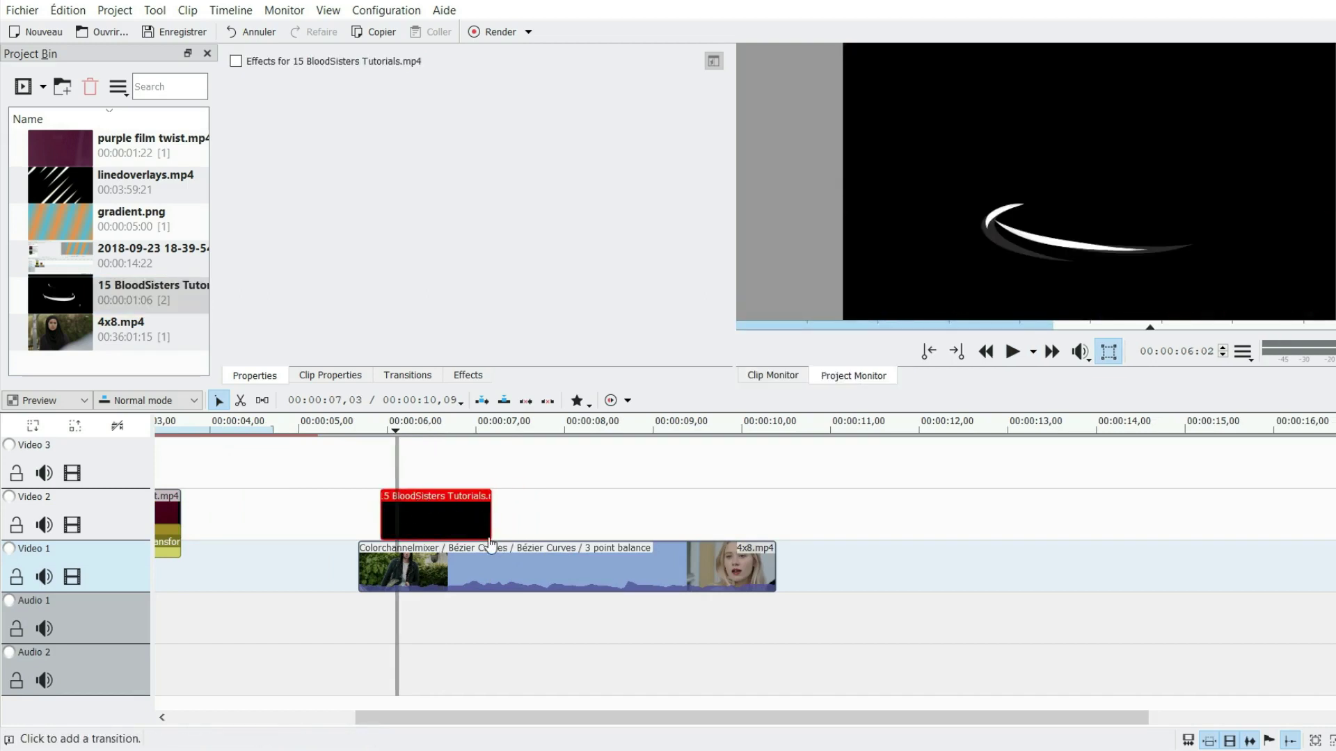
left_click(491, 542)
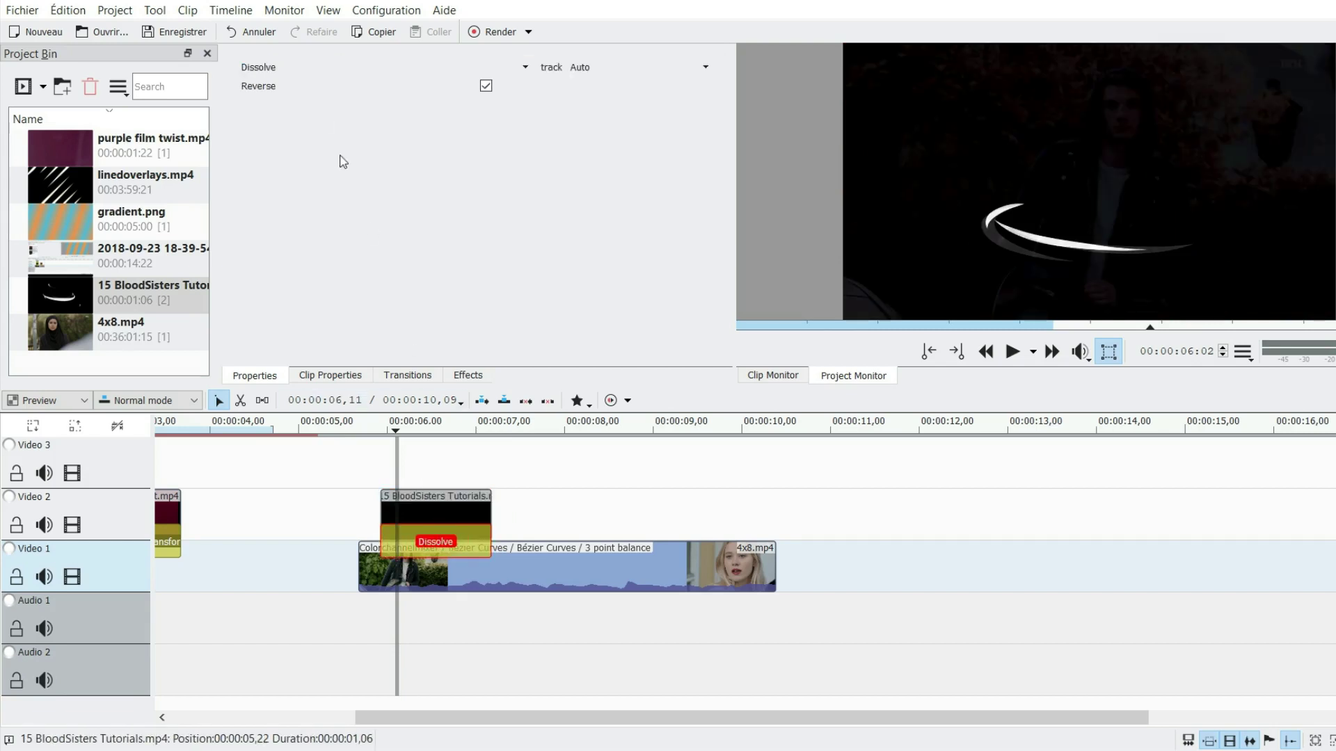
Change the swirl transition to Composite and transform with Screen compositing
left_click(383, 67)
left_click(313, 50)
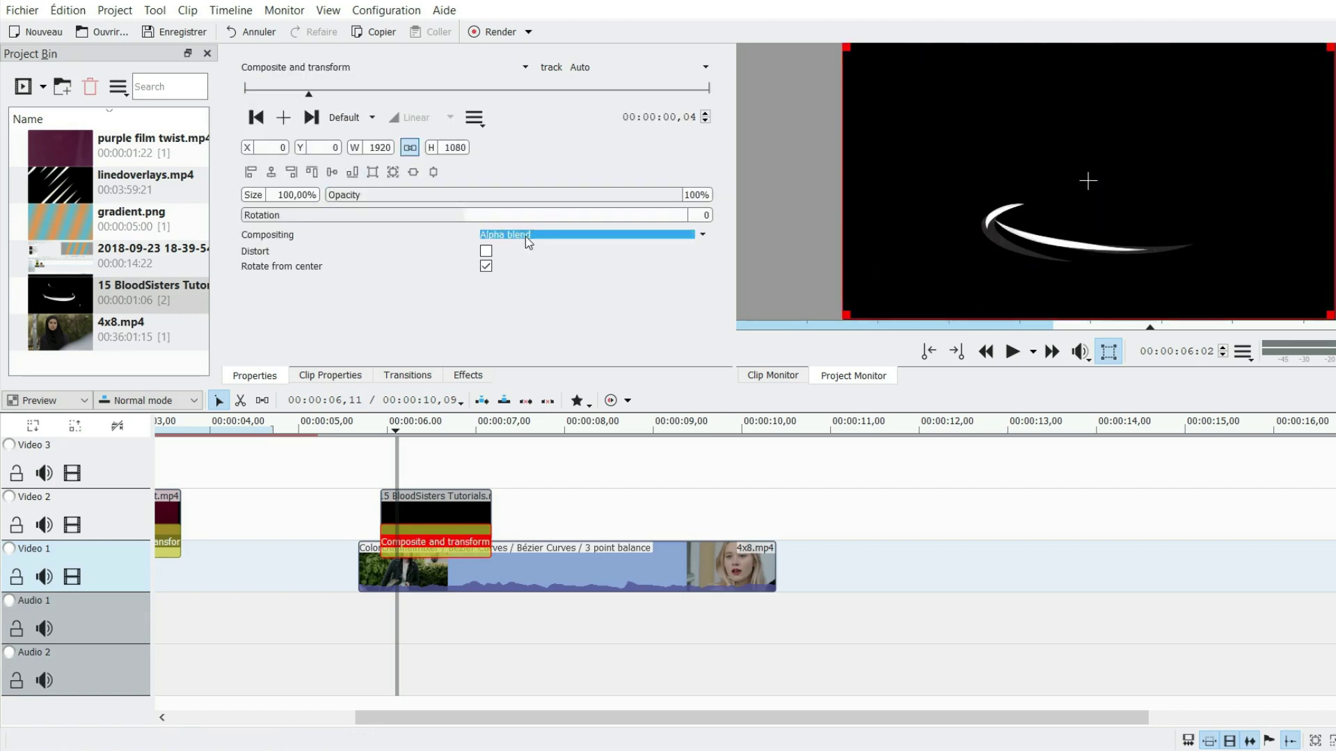
key("s")
left_click(430, 433)
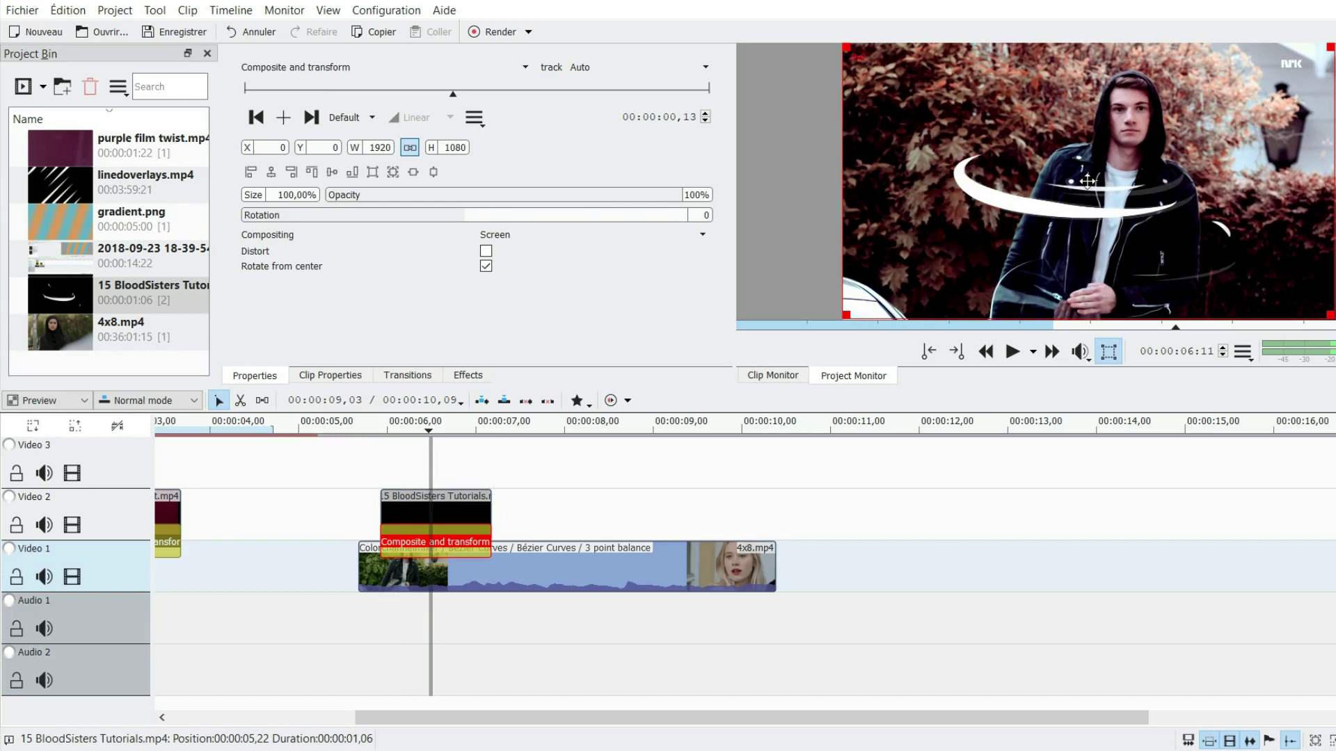
Position the swirl overlay at X 140, Y 72 with rotation 6
left_click_drag(1088, 181, 1103, 179)
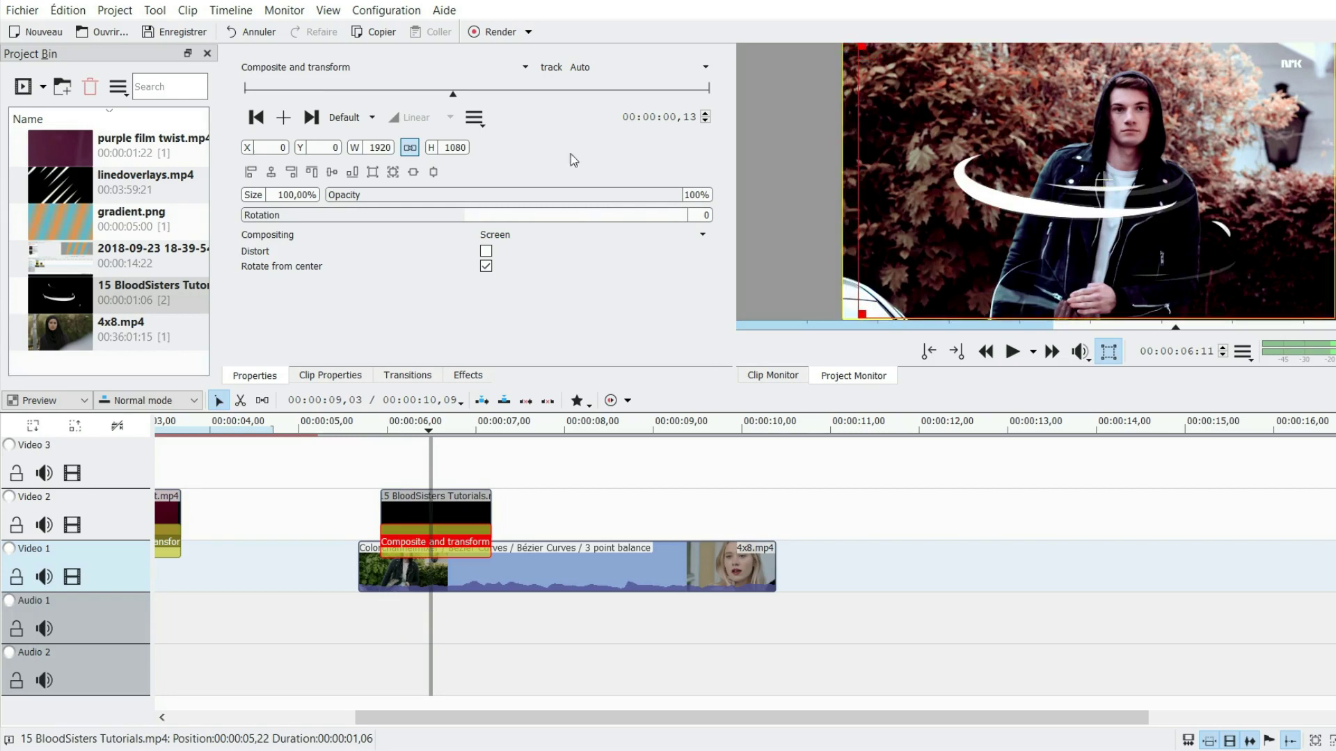
left_click(283, 117)
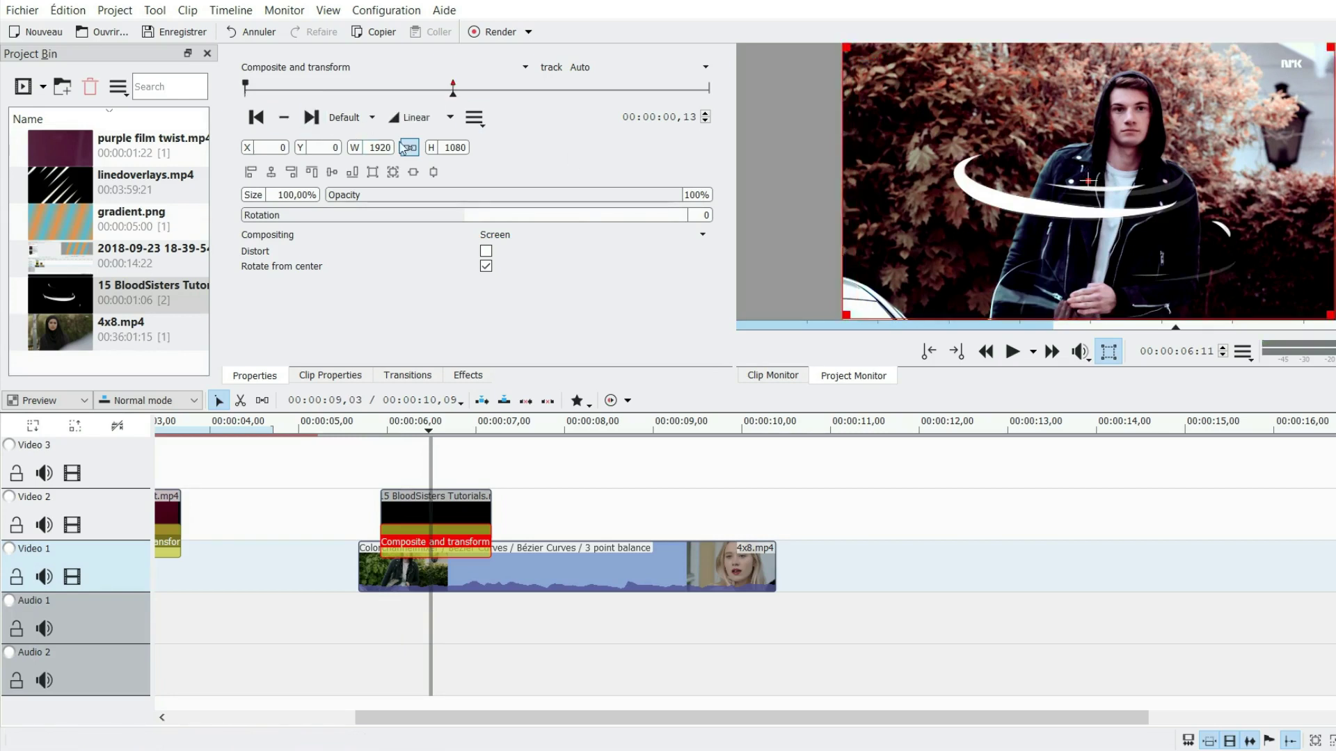
left_click(284, 117)
left_click(256, 117)
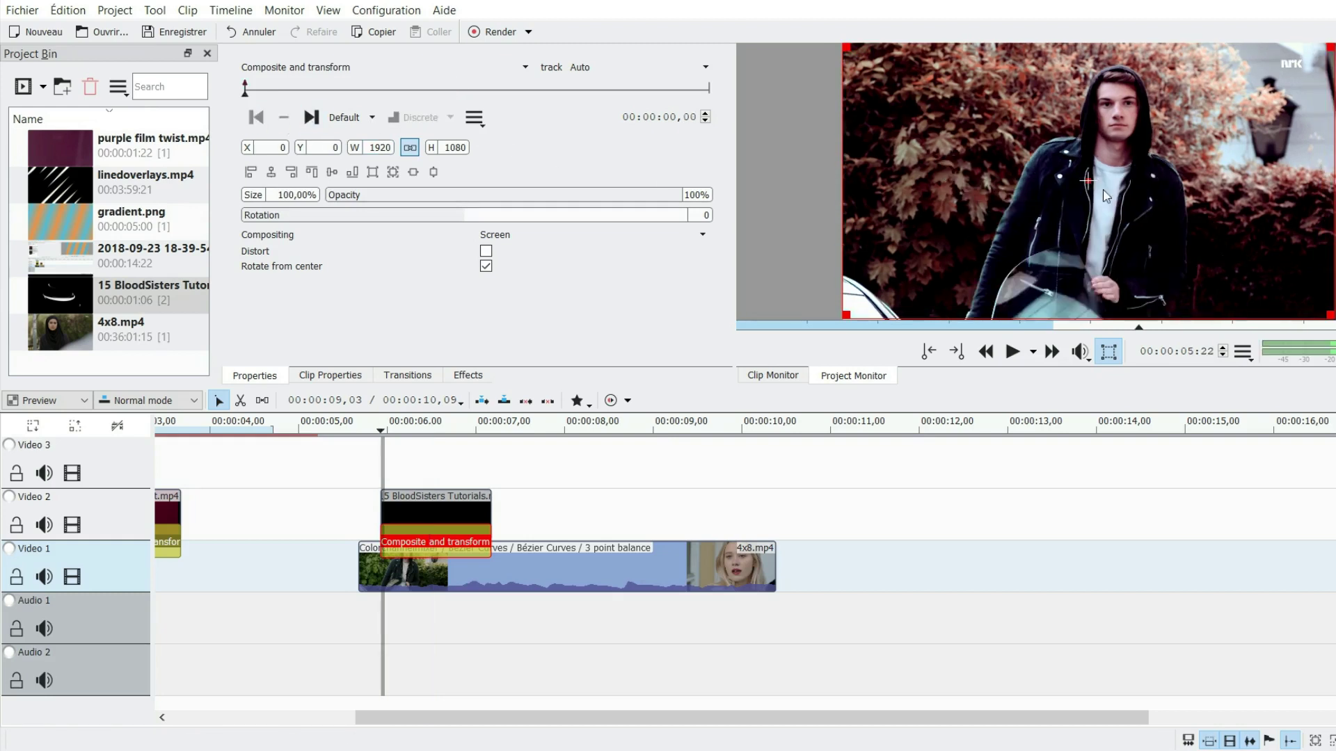
left_click_drag(1087, 178, 1098, 181)
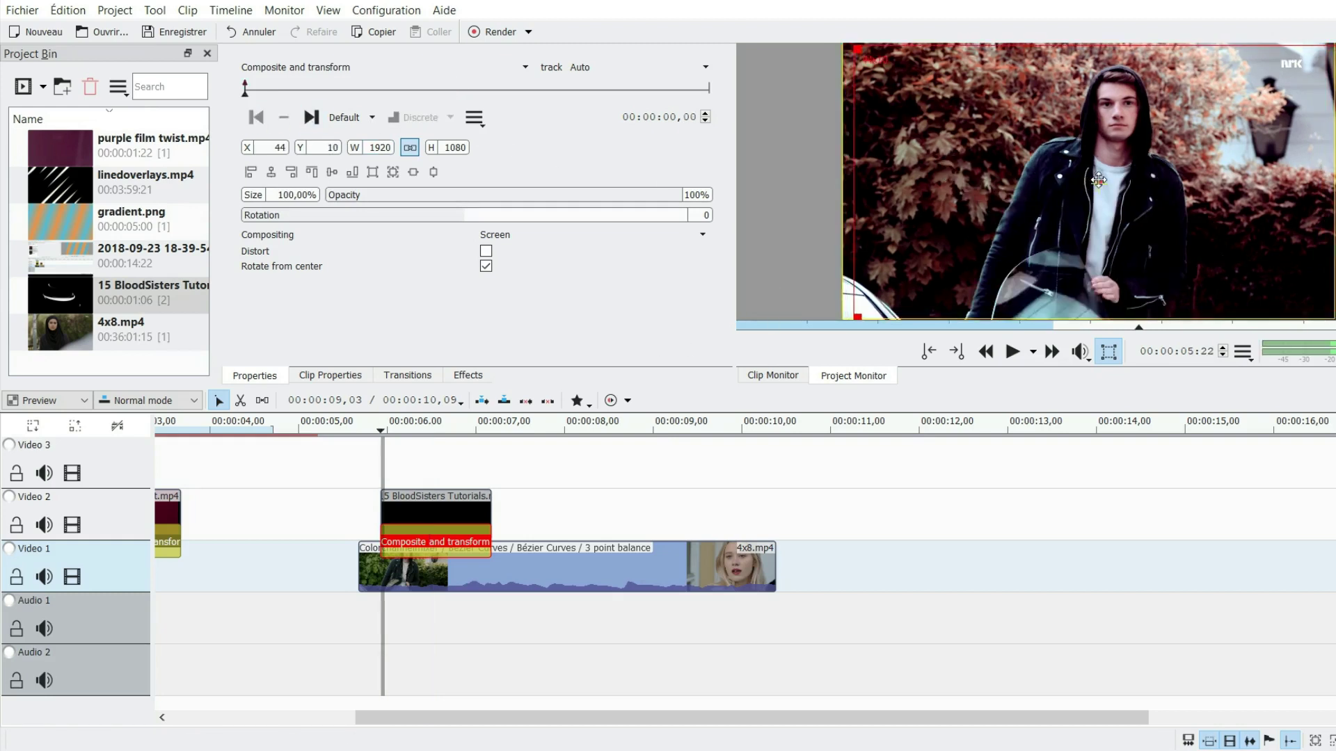
scroll(1041, 263, "down", 14)
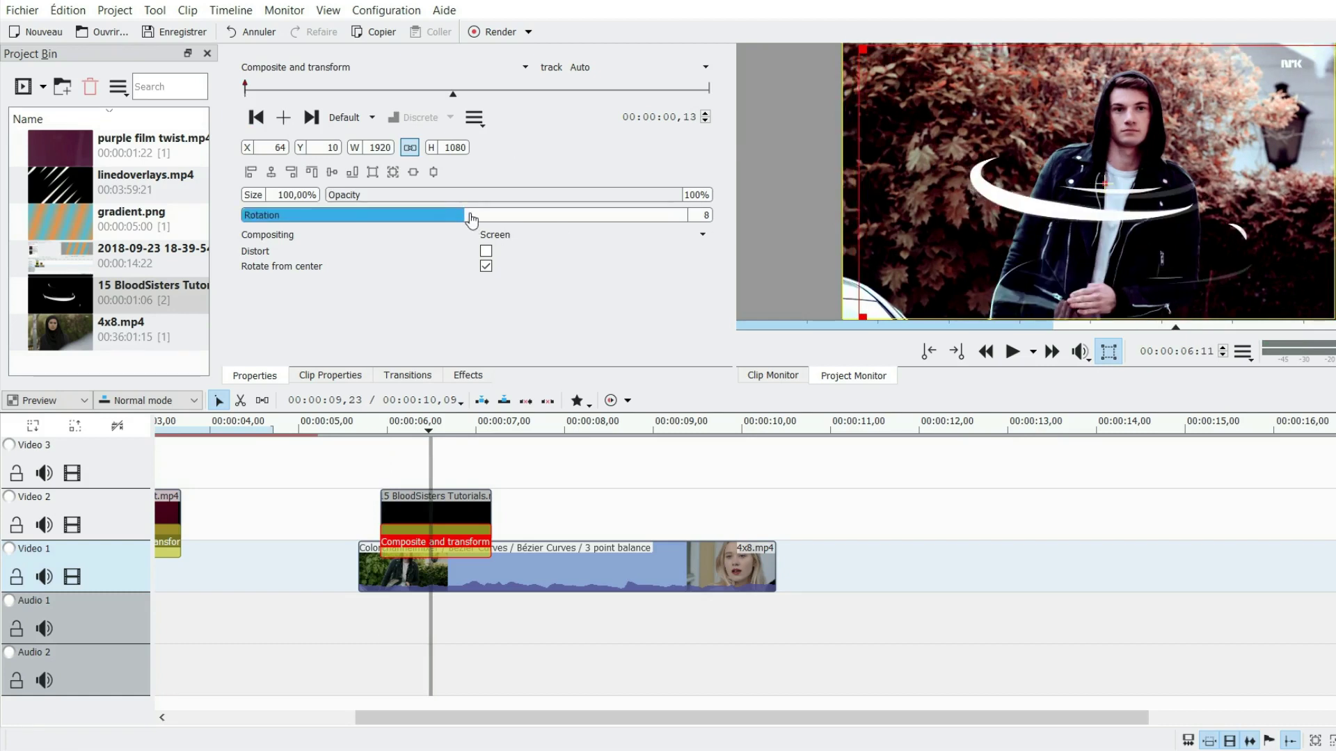
scroll(466, 217, "down", 1)
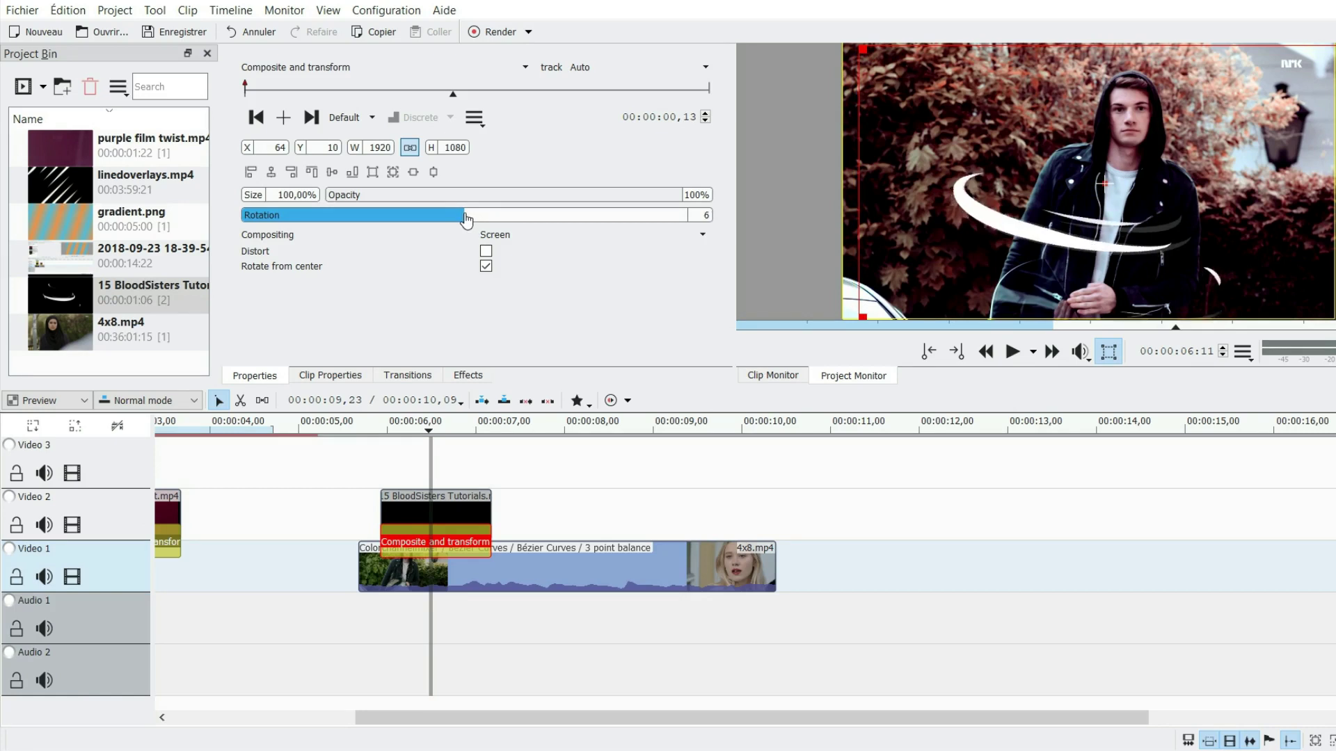
mouse_move(1105, 183)
left_mouse_down()
mouse_move(1117, 173)
mouse_move(1122, 197)
left_mouse_up()
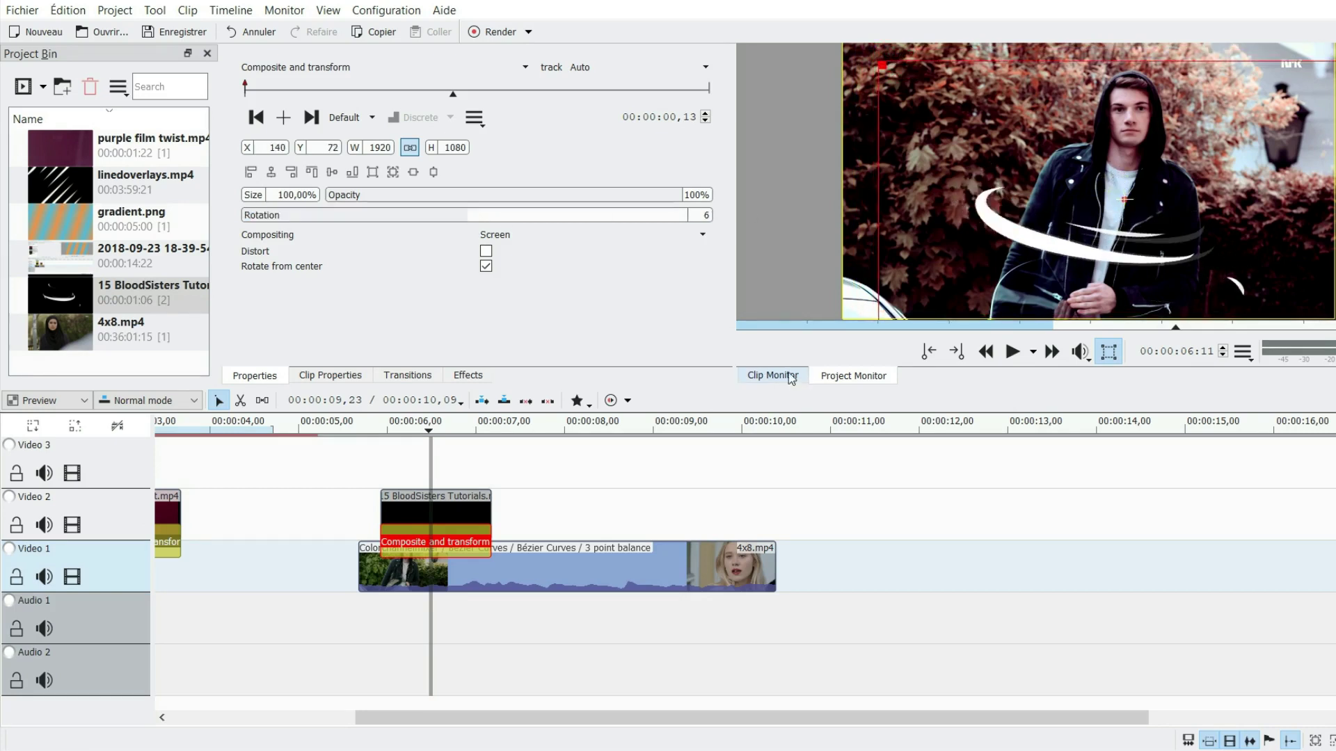
Play back the timeline to preview the swirl Screen blend
left_click(382, 454)
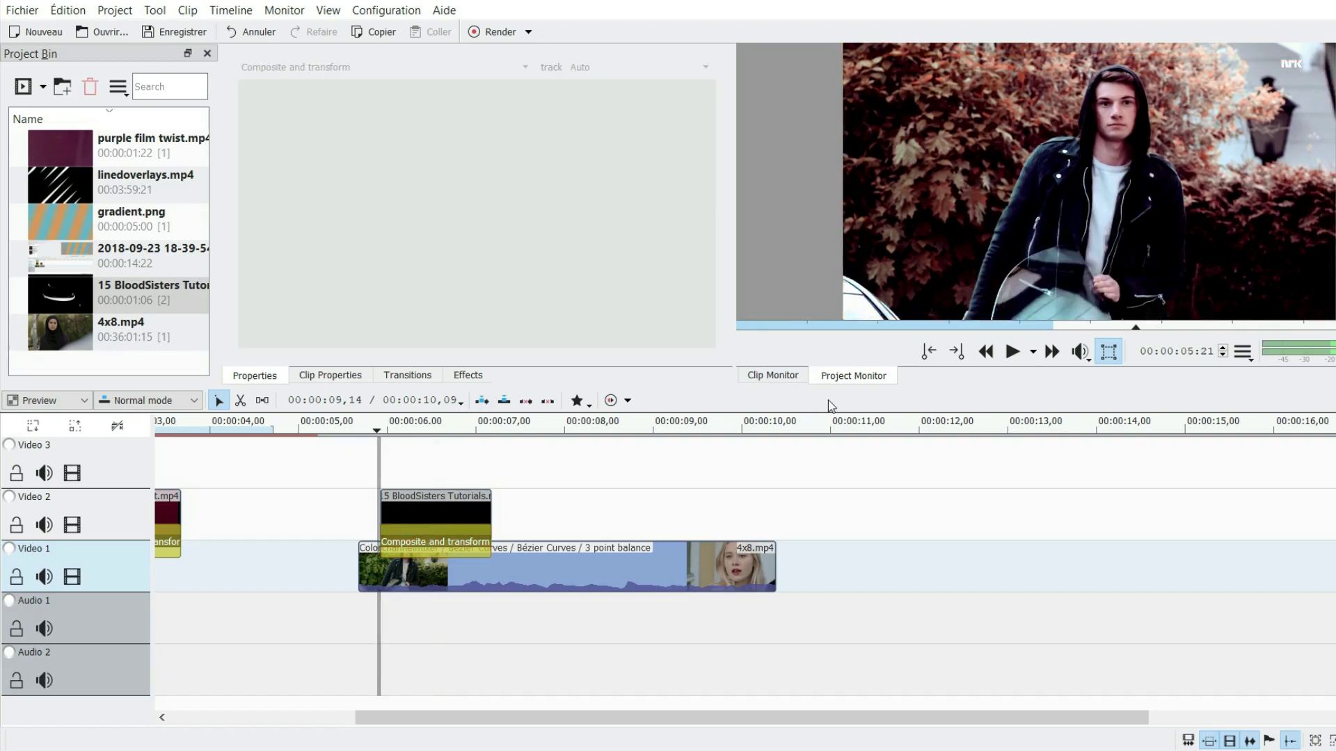
left_click(1023, 352)
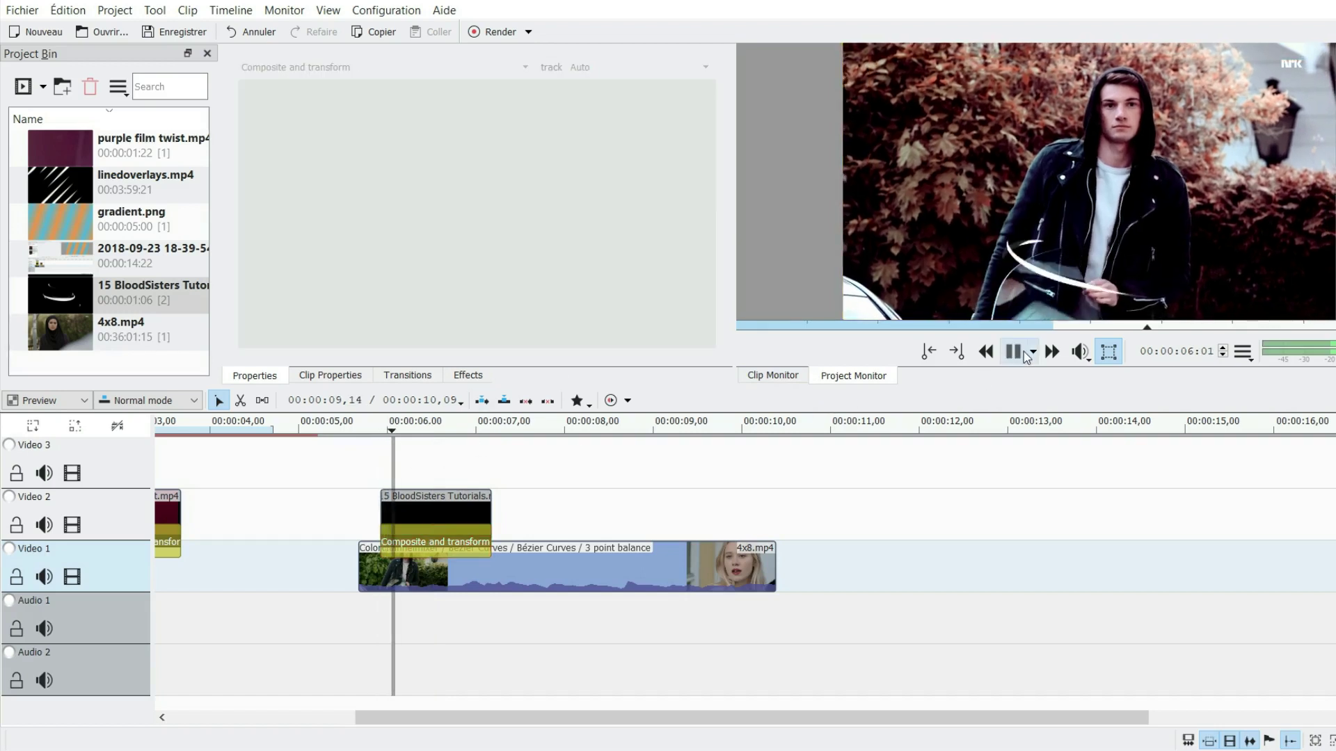
left_click(1024, 352)
Nudge the Composite and transform overlay to X 126, Y 75
left_click(439, 506)
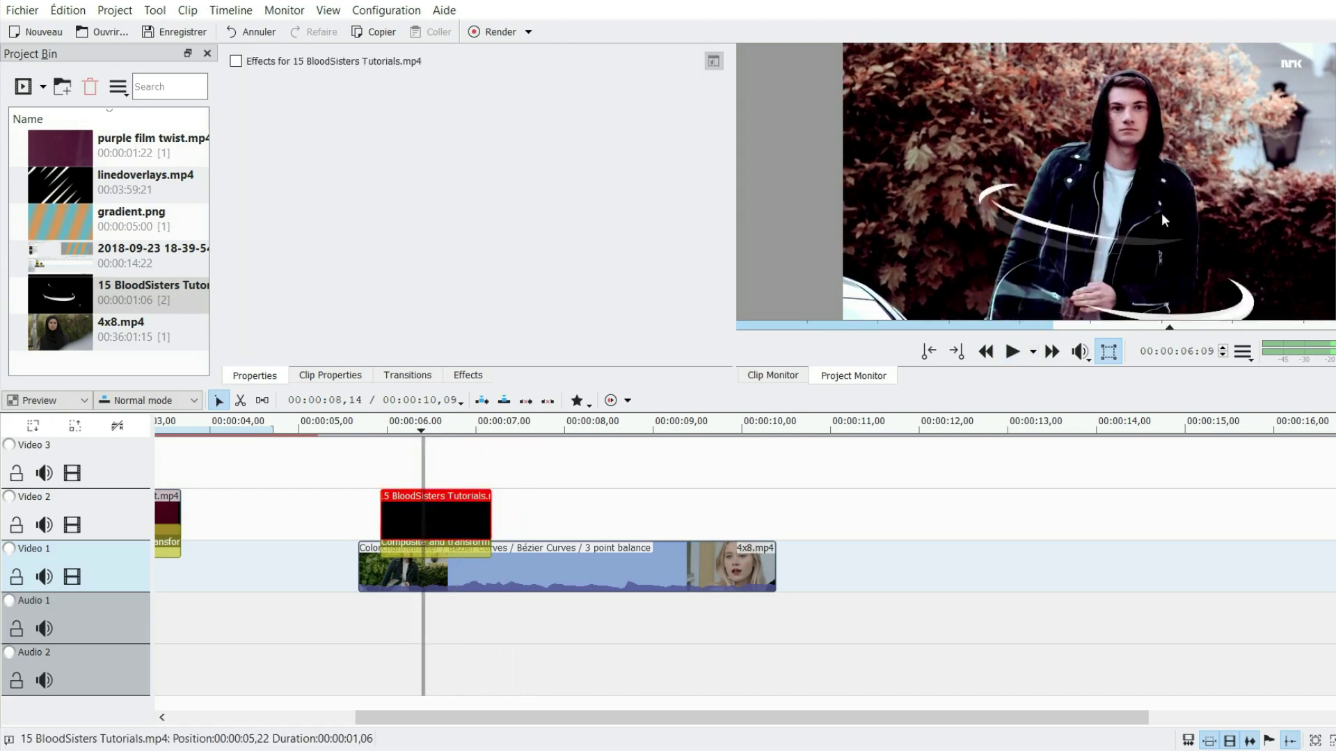
left_click(433, 546)
left_click_drag(1122, 205, 1119, 199)
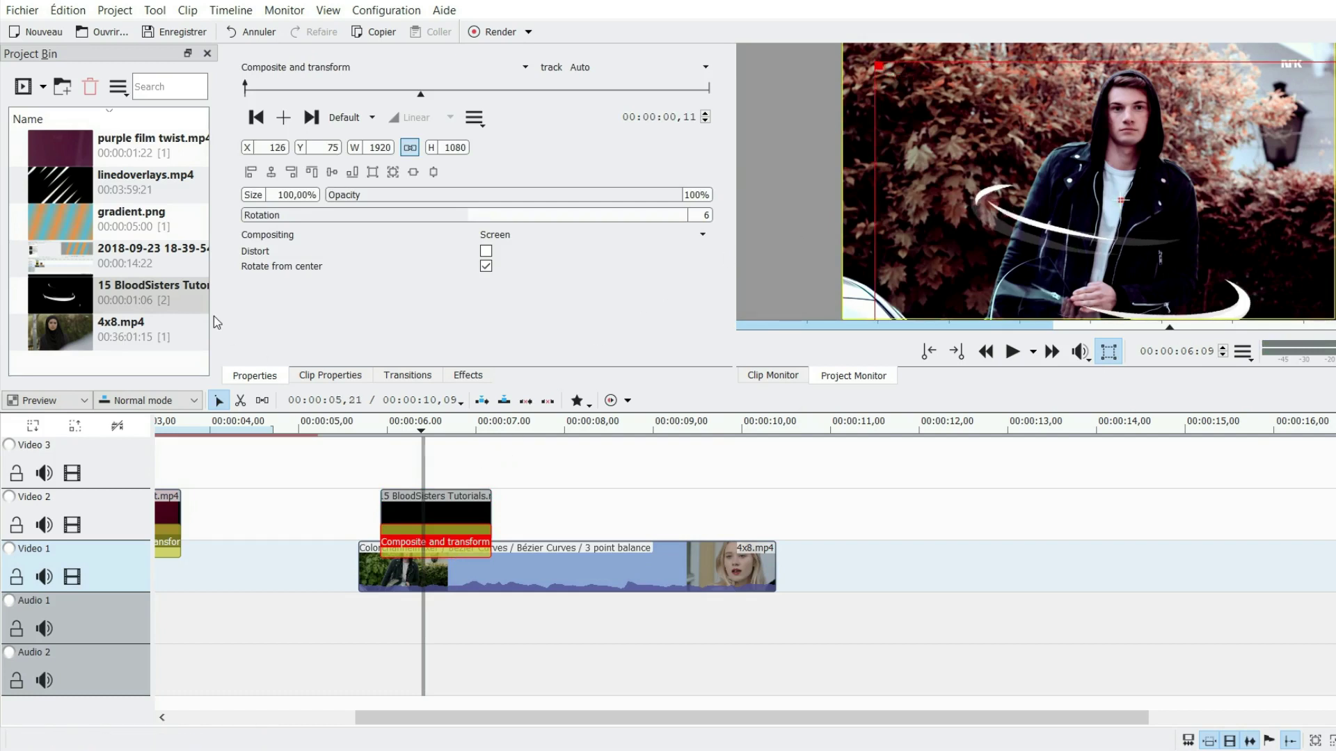
left_click(72, 223)
Add gradient.png to Video 3, trim it to the swirl's length, and blend it with multiply
left_click_drag(72, 223, 393, 466)
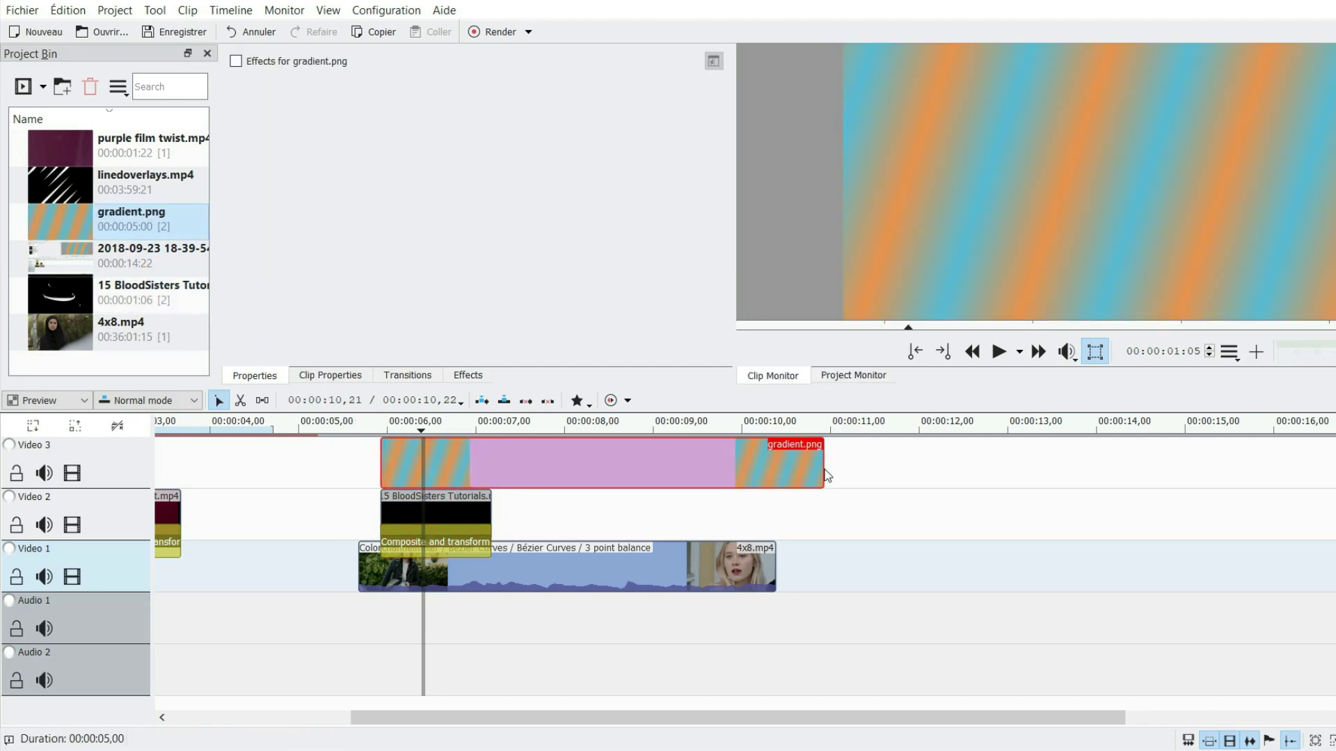
left_click_drag(823, 465, 490, 492)
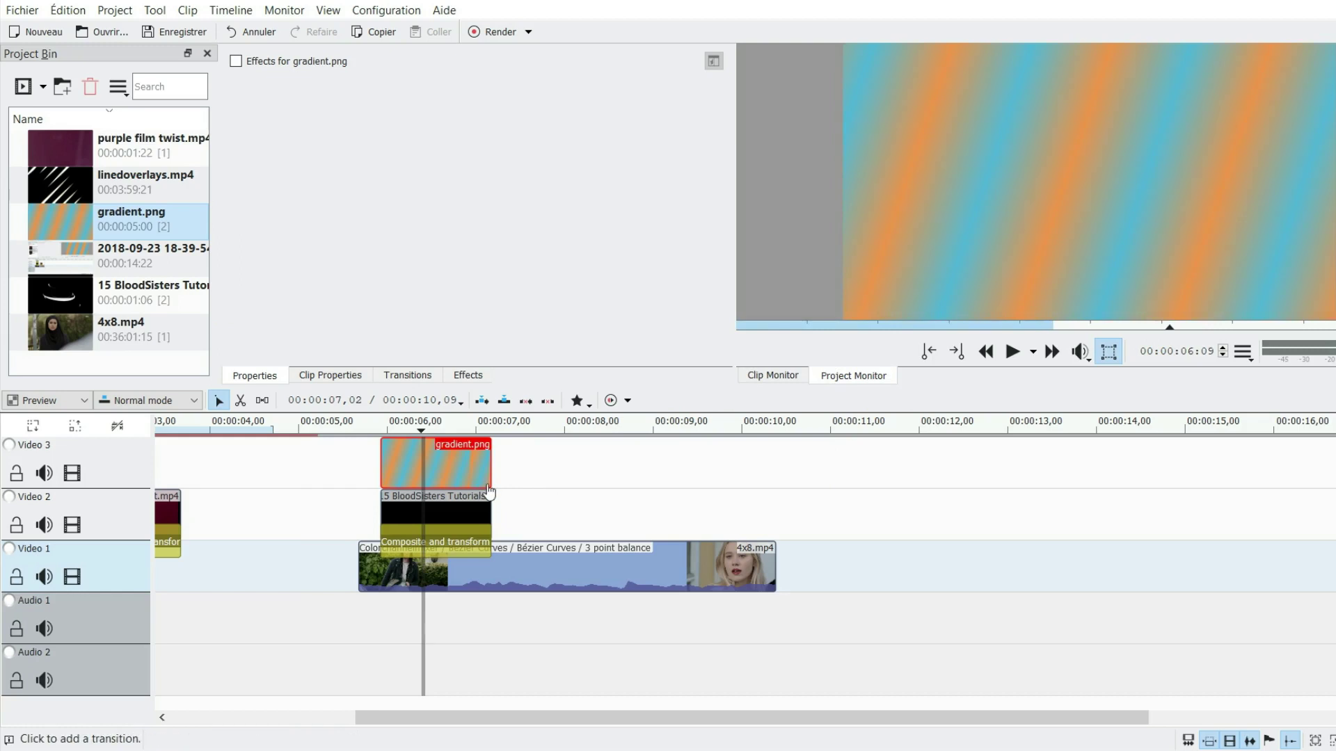
left_click(490, 492)
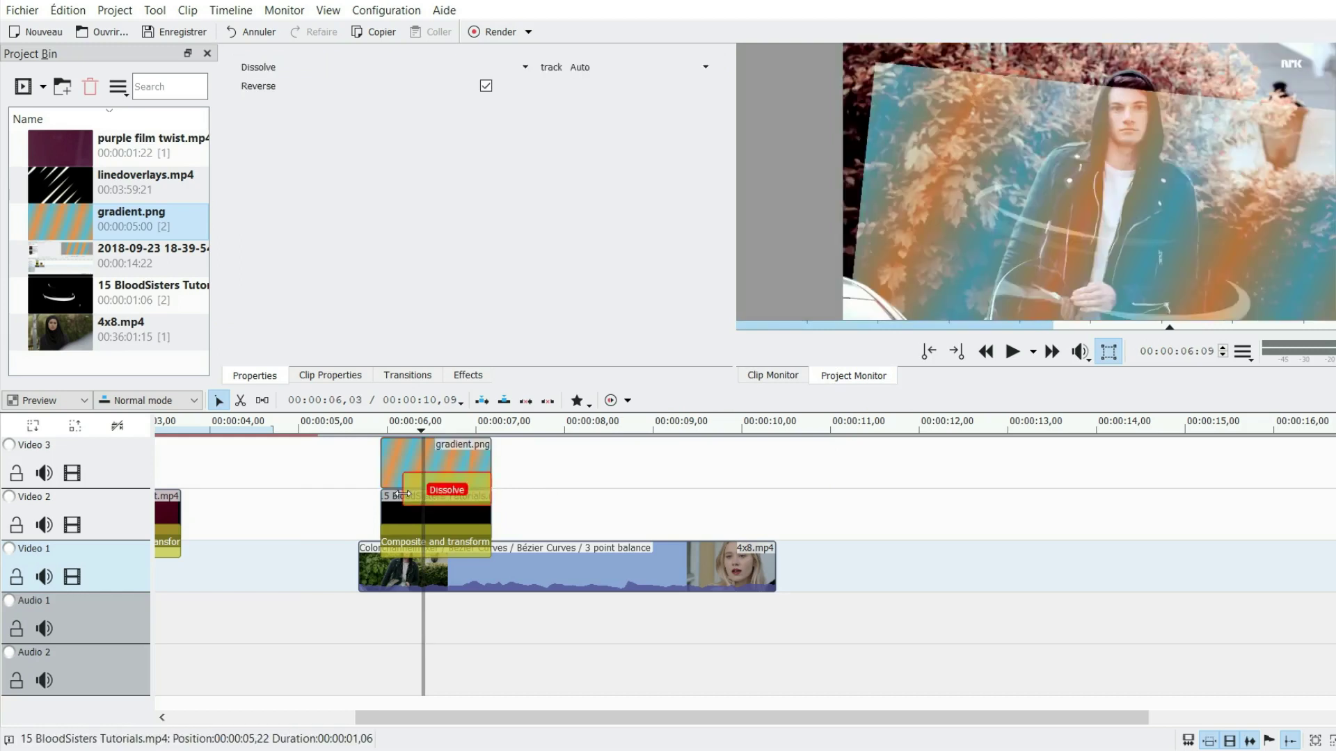
left_click_drag(403, 494, 382, 495)
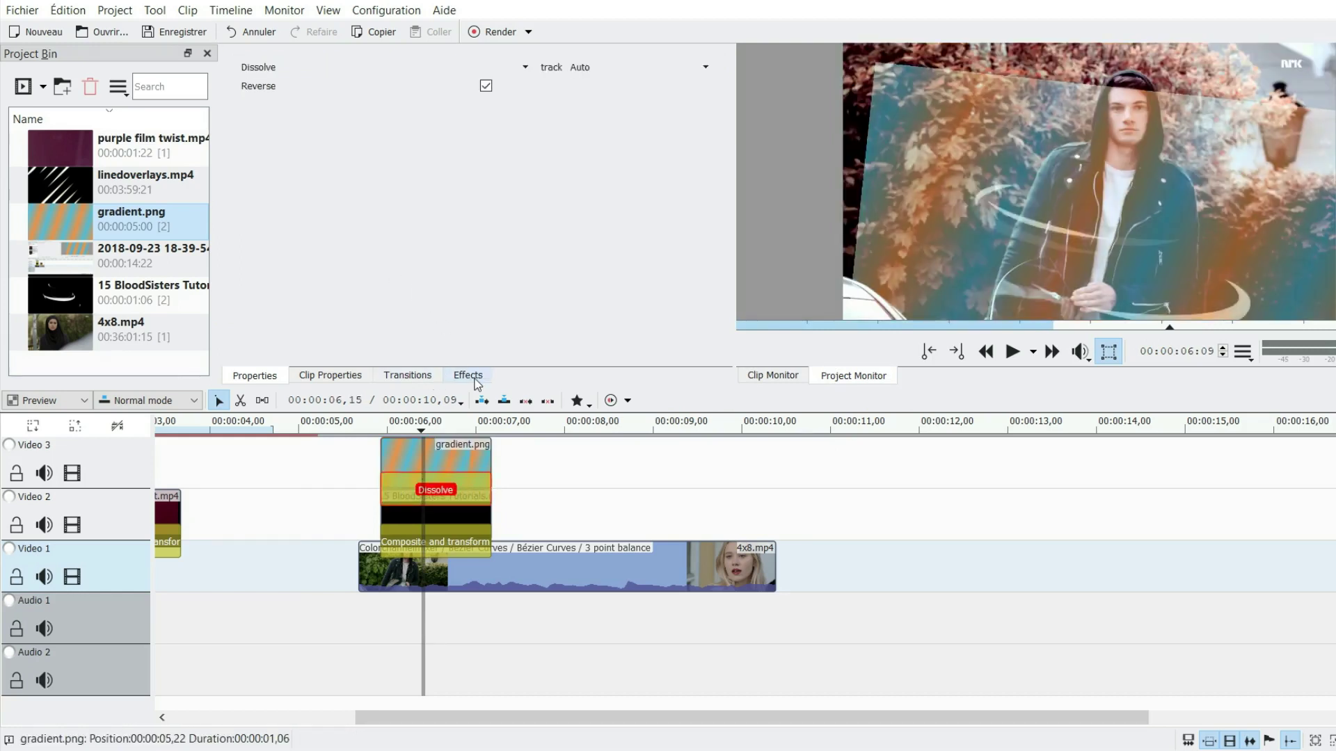
left_click(468, 376)
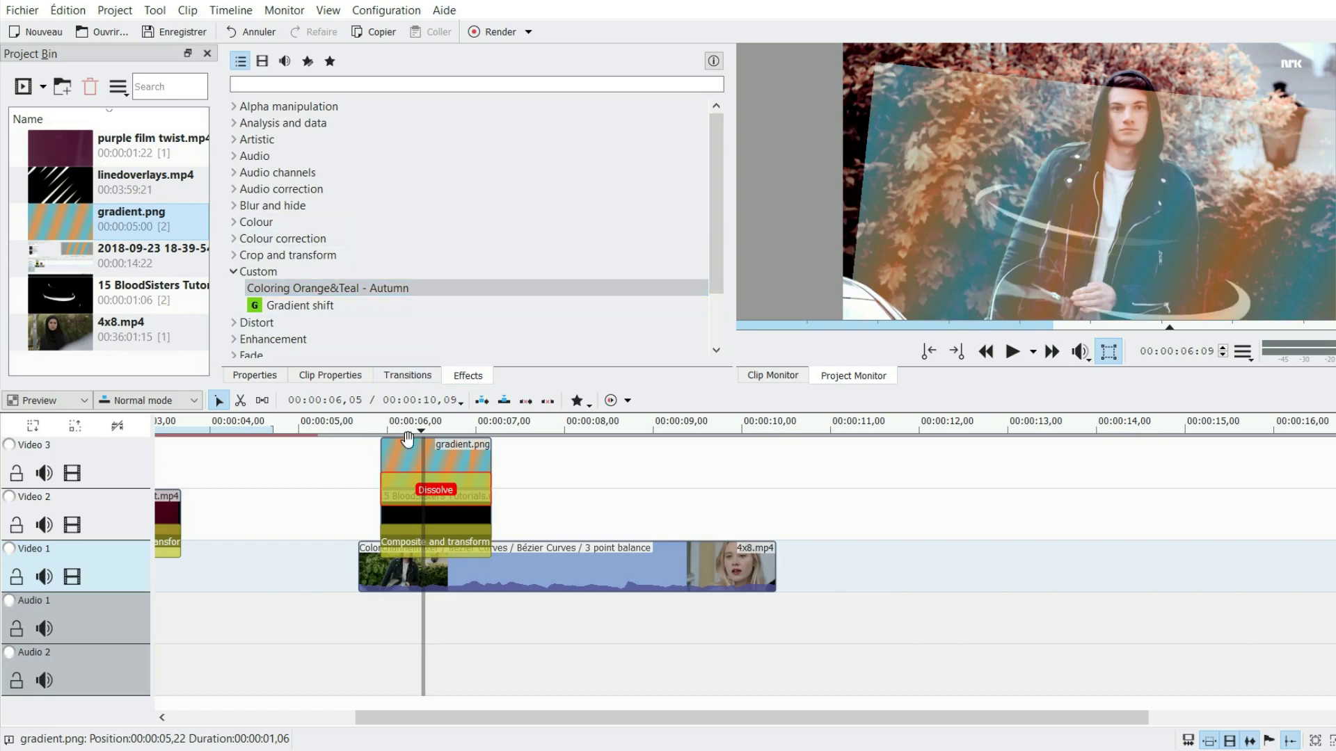
left_click(420, 489)
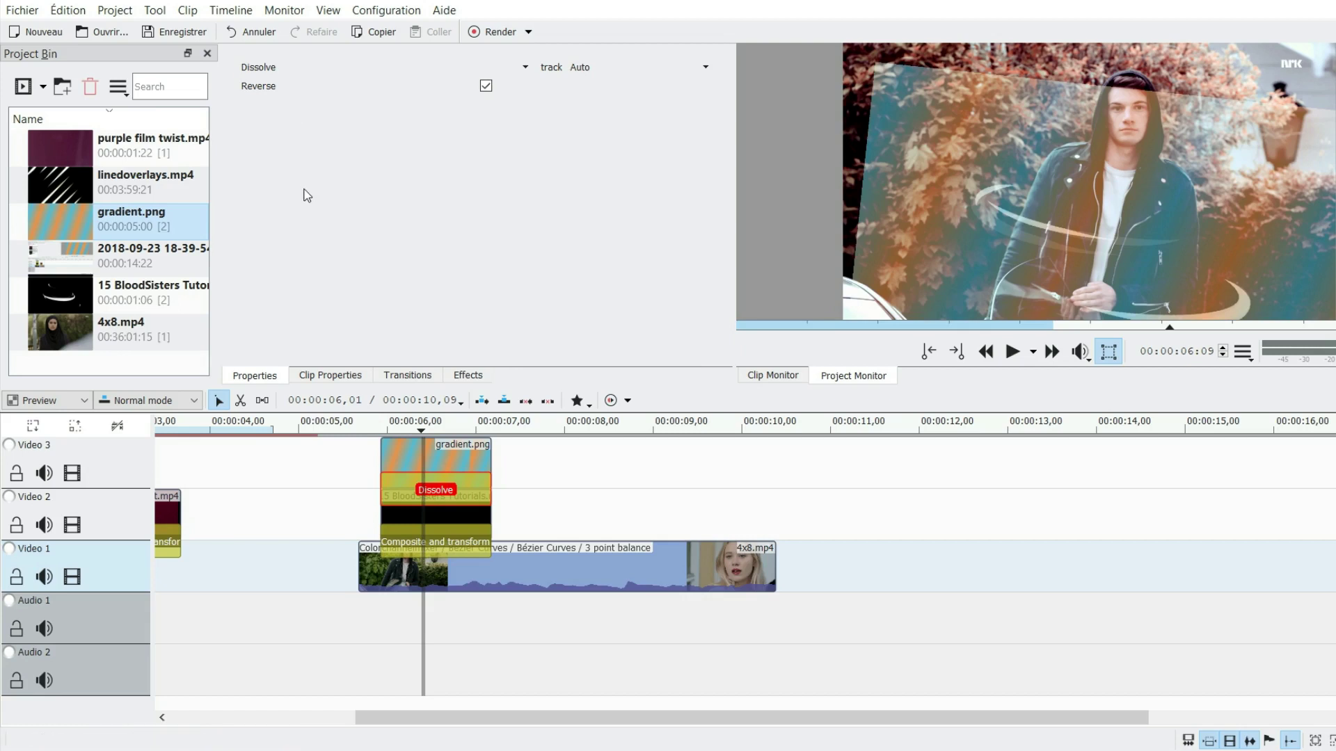
key("m")
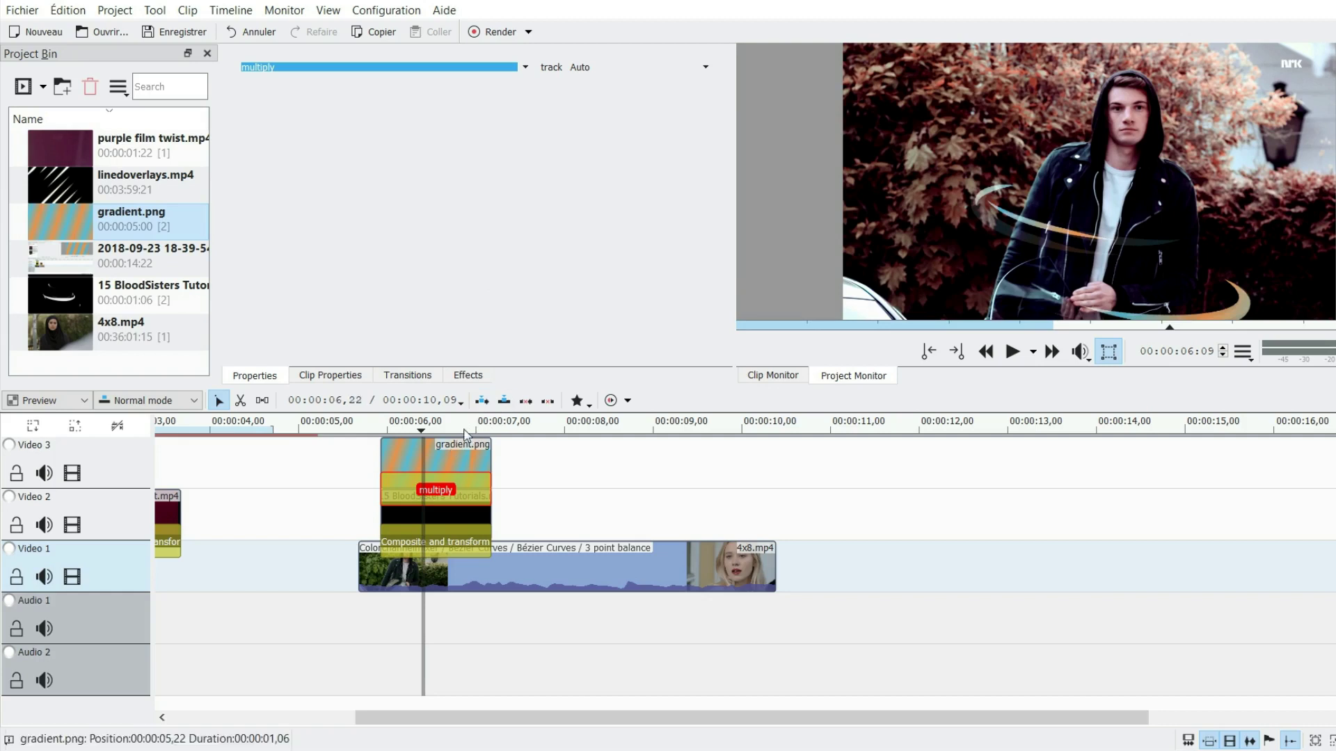
Play back the gradient multiply overlay to check the blend
left_click(434, 430)
key("Right")
key("Right")
key("Right")
key("Right")
key("Right")
key("Right")
key("Right")
key("Right")
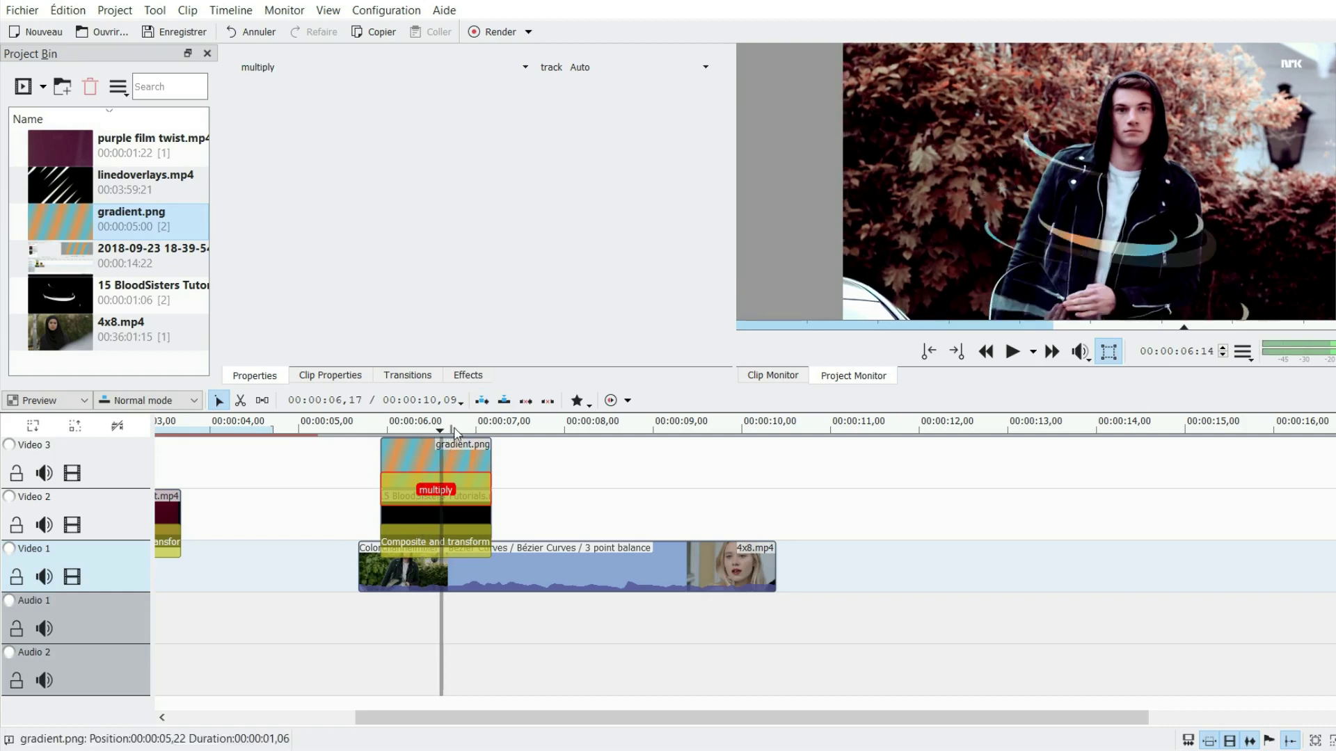
left_click(371, 431)
left_click(1012, 352)
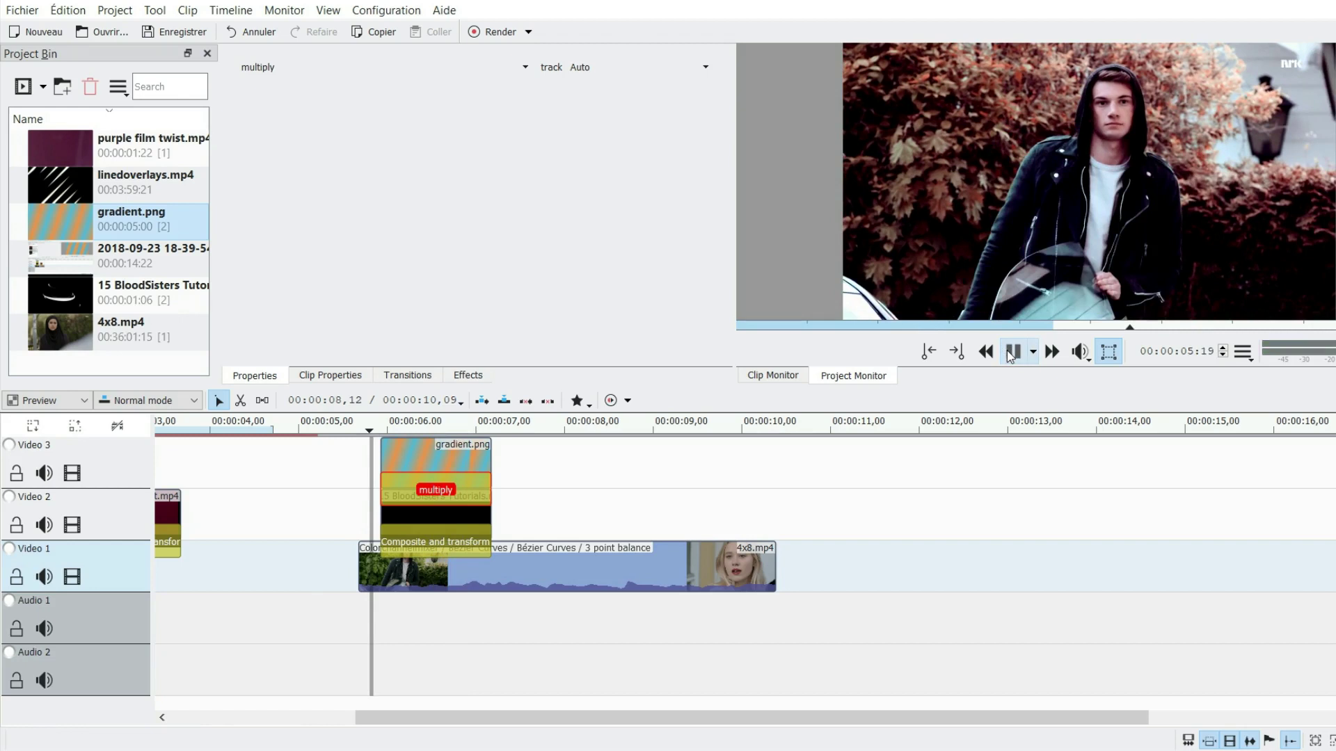
left_click(1012, 353)
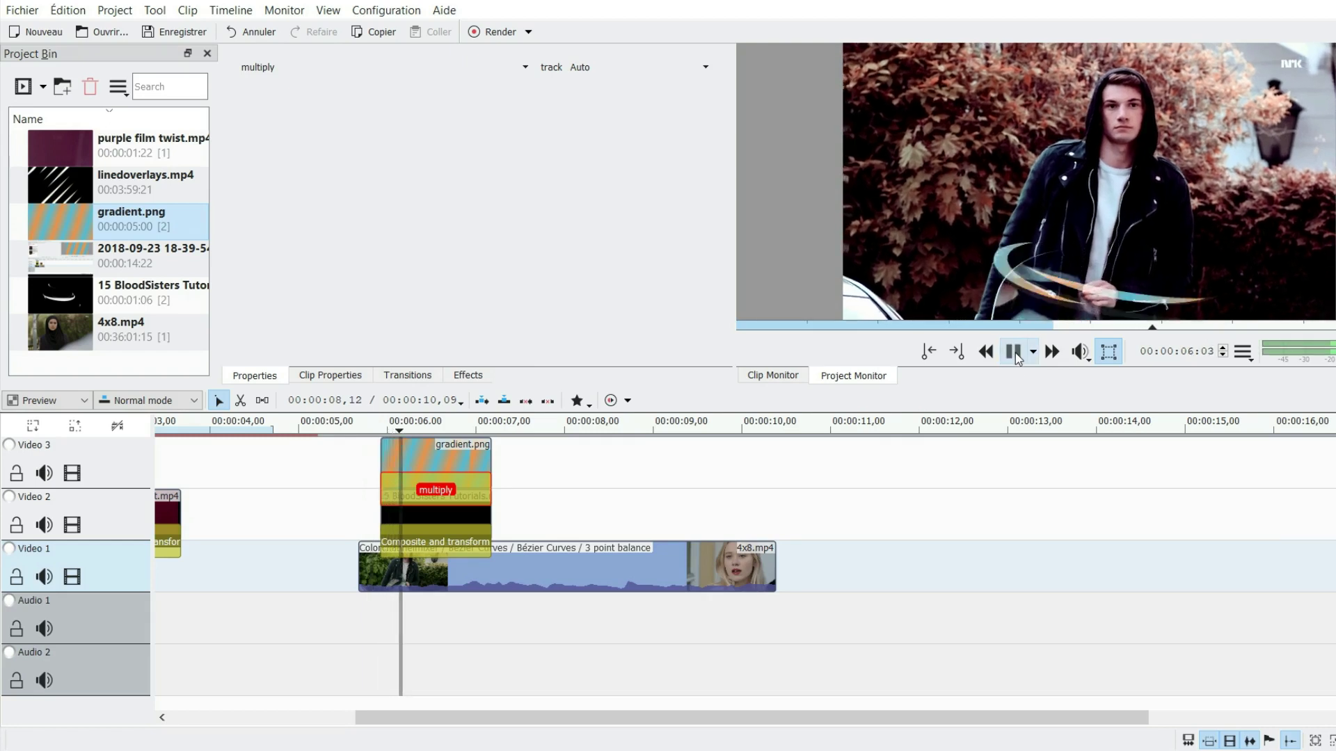
left_click(1016, 352)
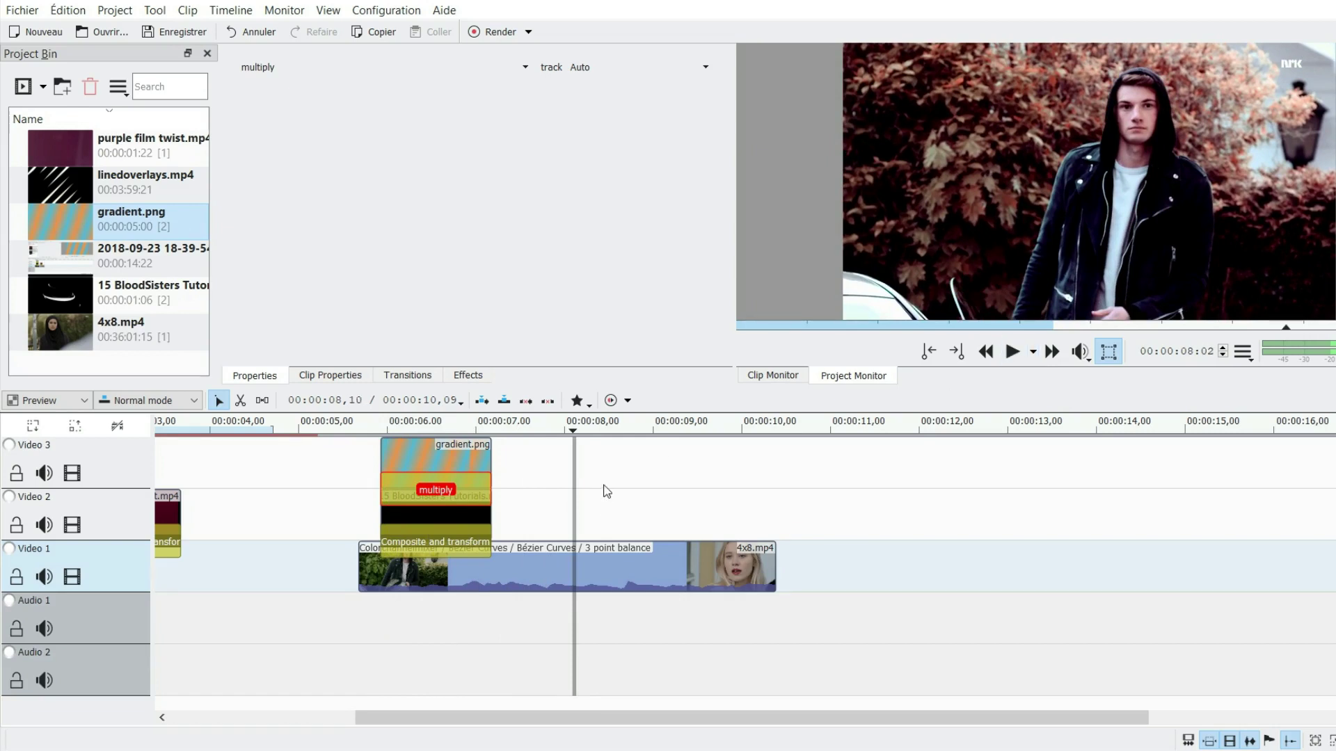
left_click(117, 144)
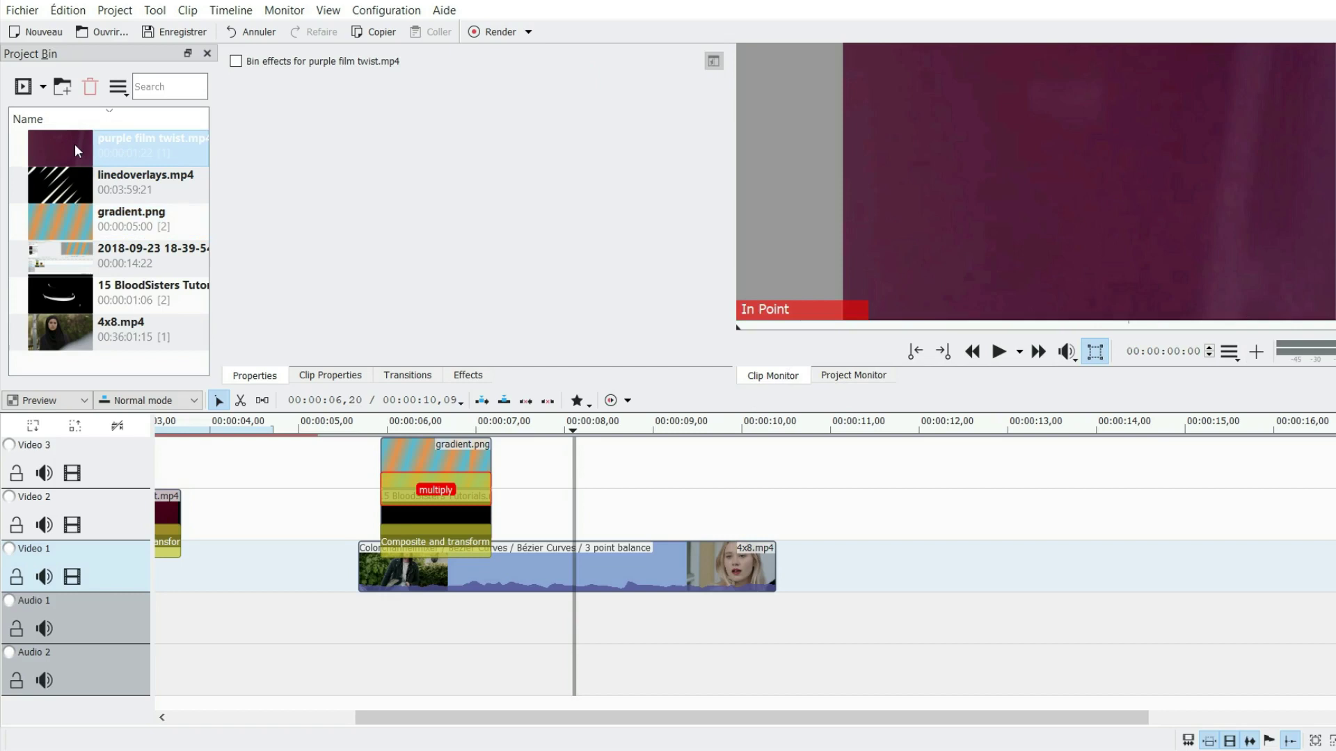
Place purple film twist.mp4 on Video 2, trimmed and aligned to the woman's first frame
left_click_drag(74, 144, 562, 490)
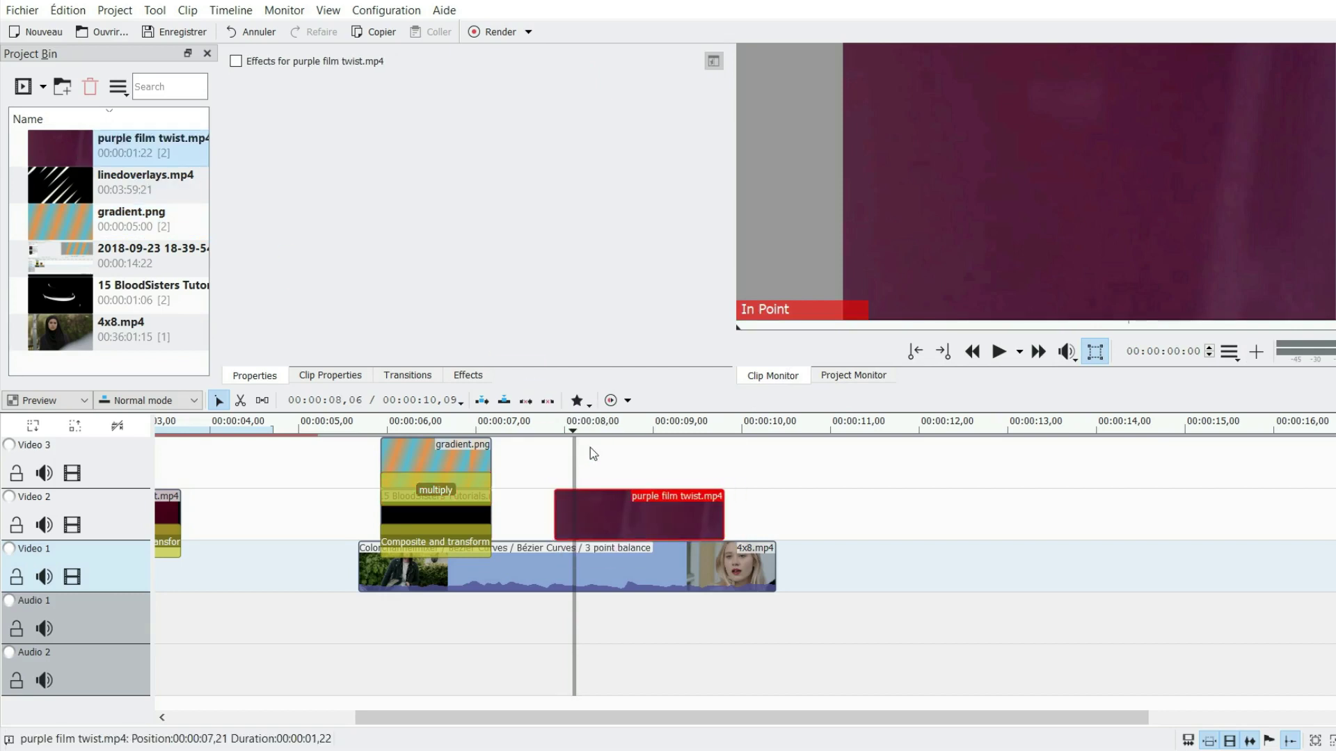
left_click_drag(574, 430, 603, 430)
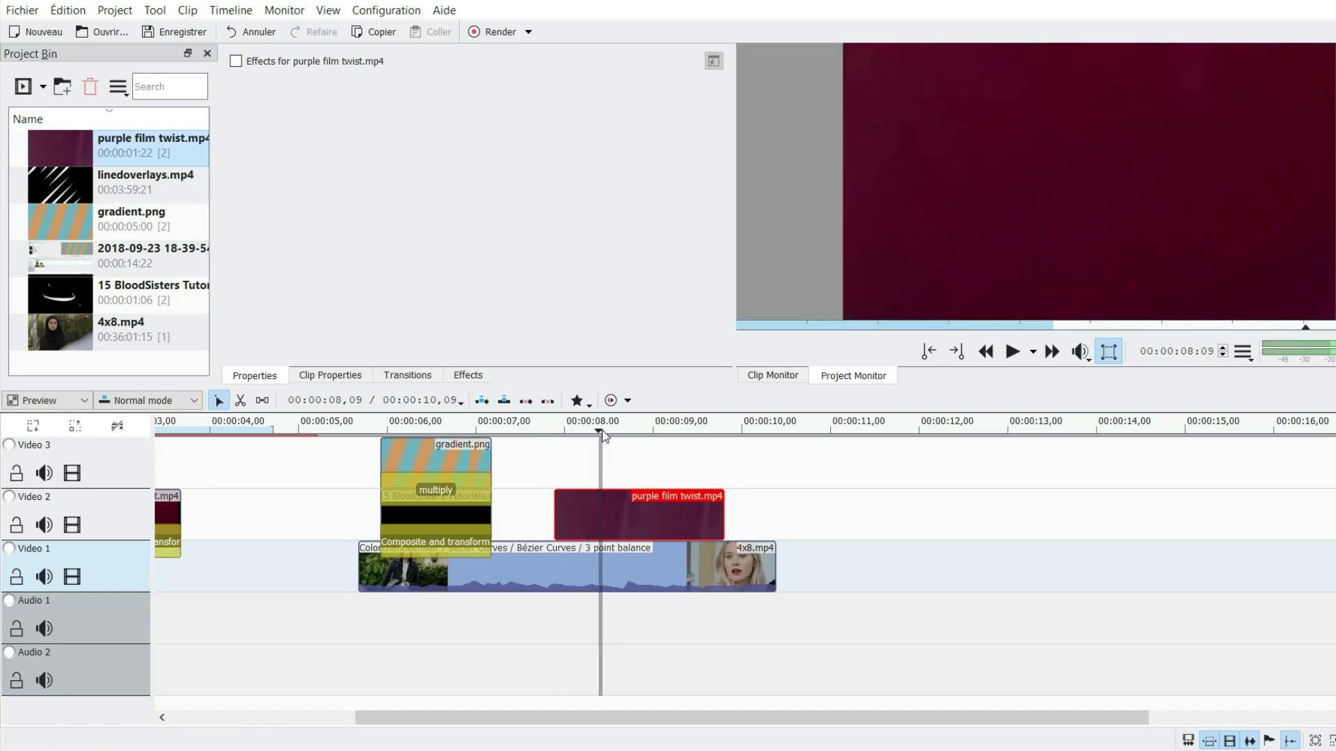
left_click_drag(556, 515, 600, 511)
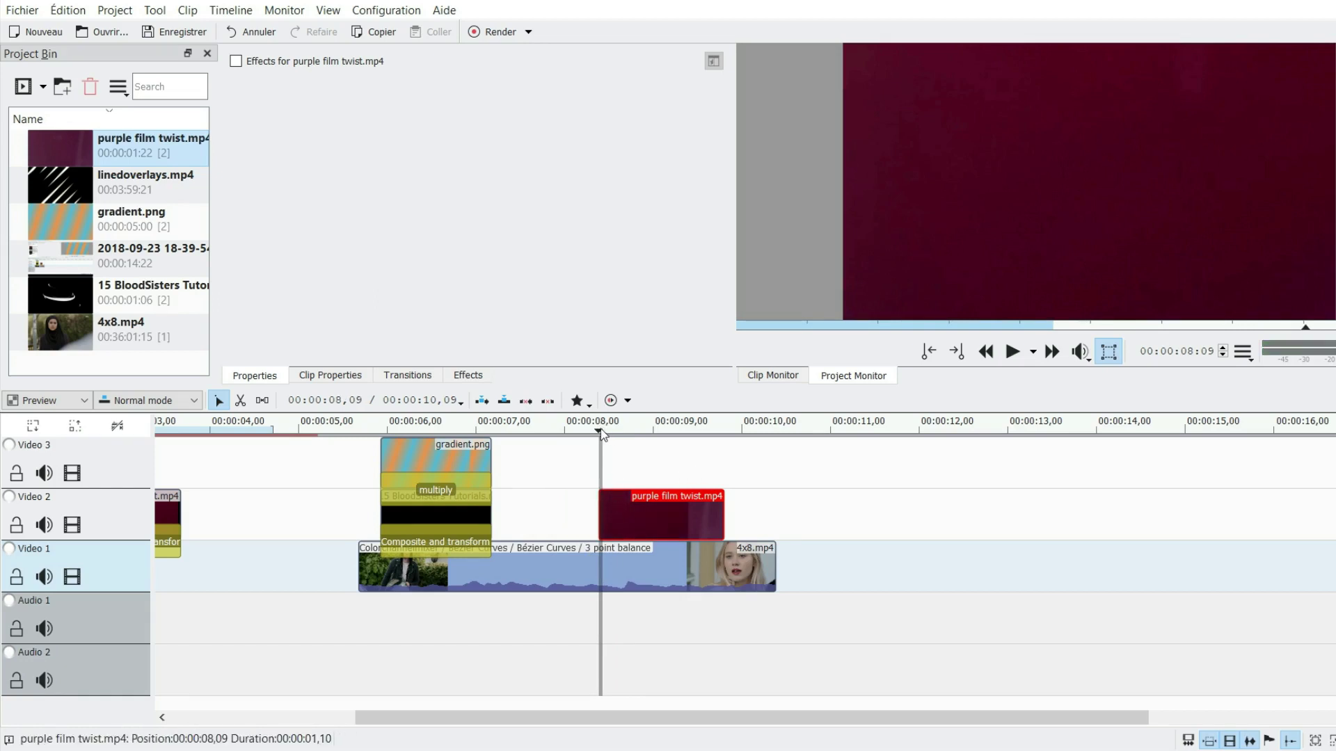
left_click_drag(638, 500, 740, 499)
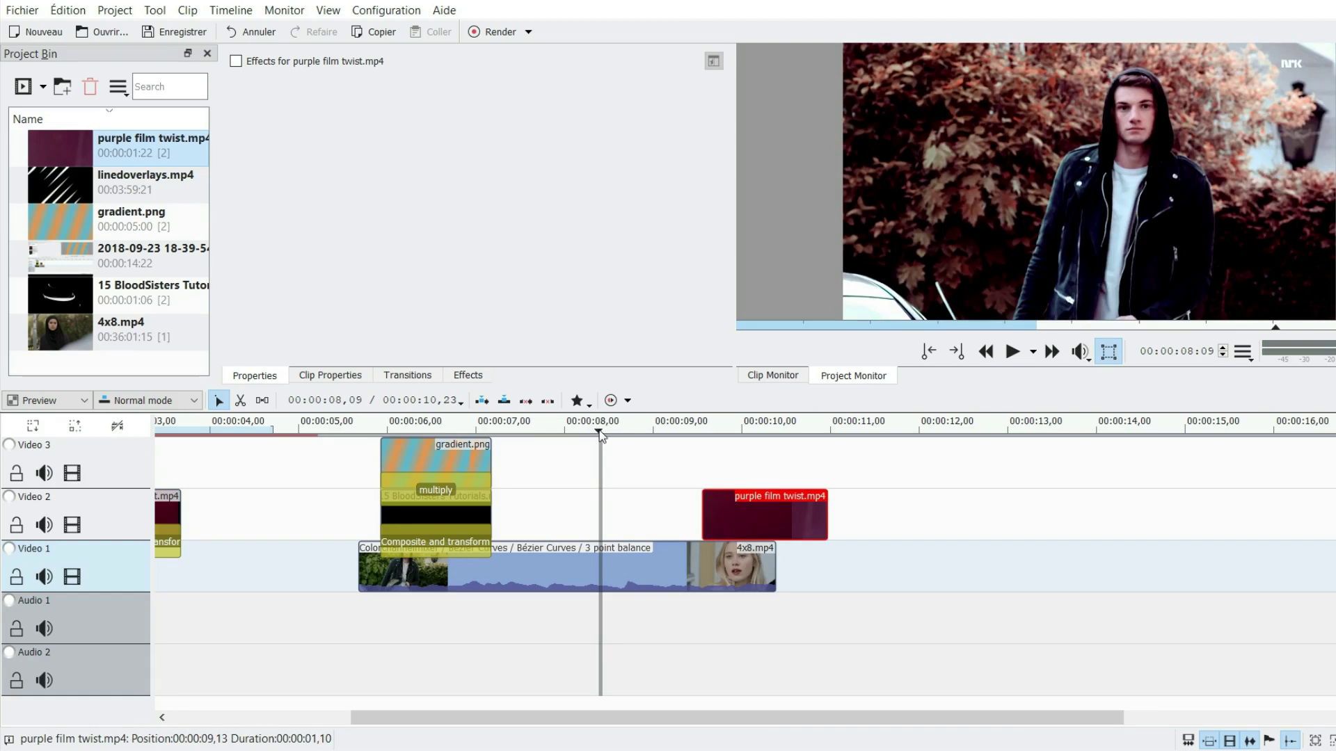
left_click(608, 432)
left_click(618, 433)
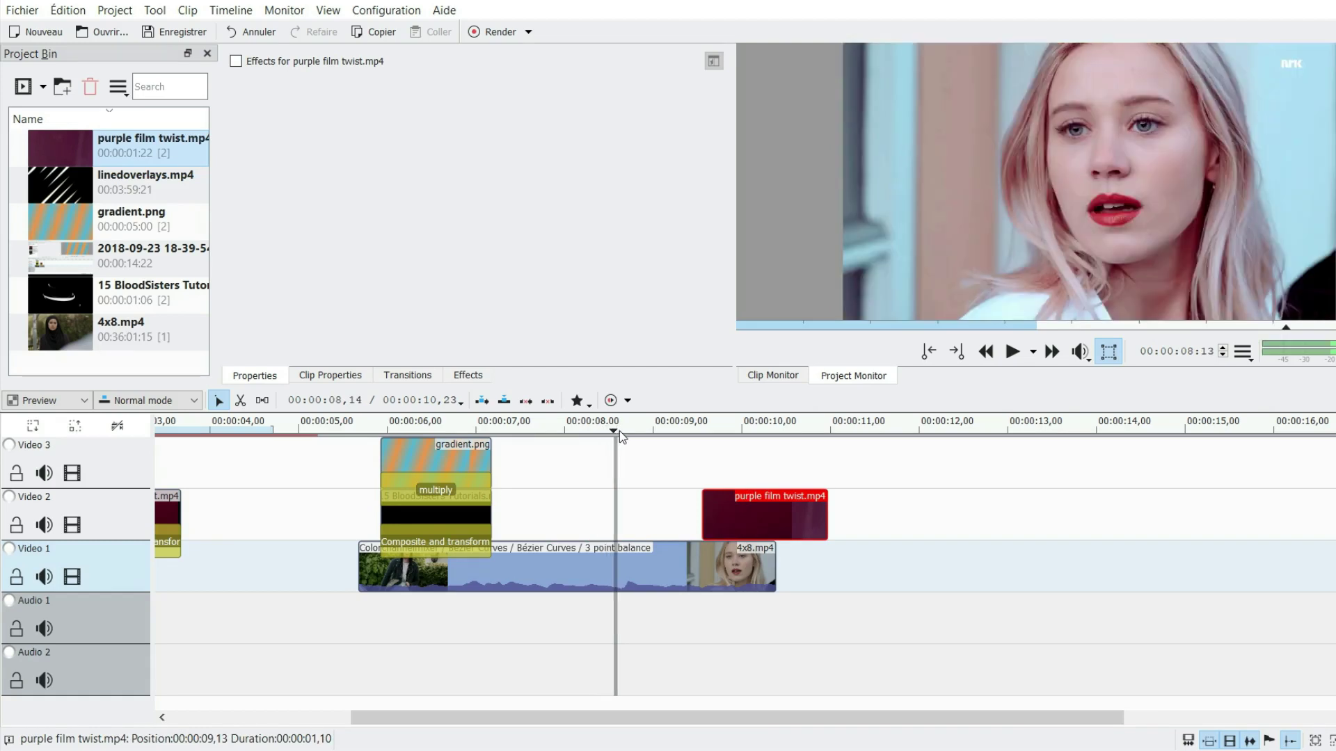
left_click_drag(737, 522, 627, 522)
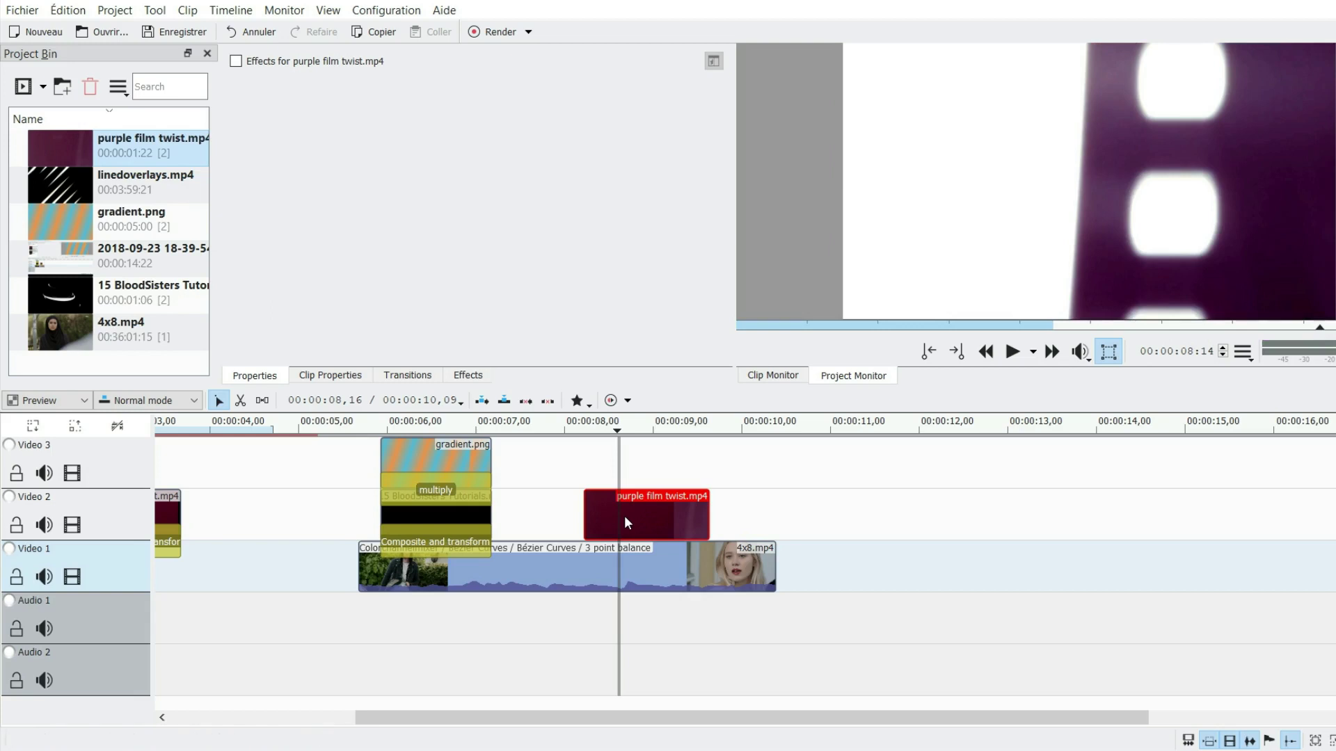
Add a transition spanning the purple clip and set its blend to screen
left_click(705, 545)
left_click_drag(620, 546, 594, 543)
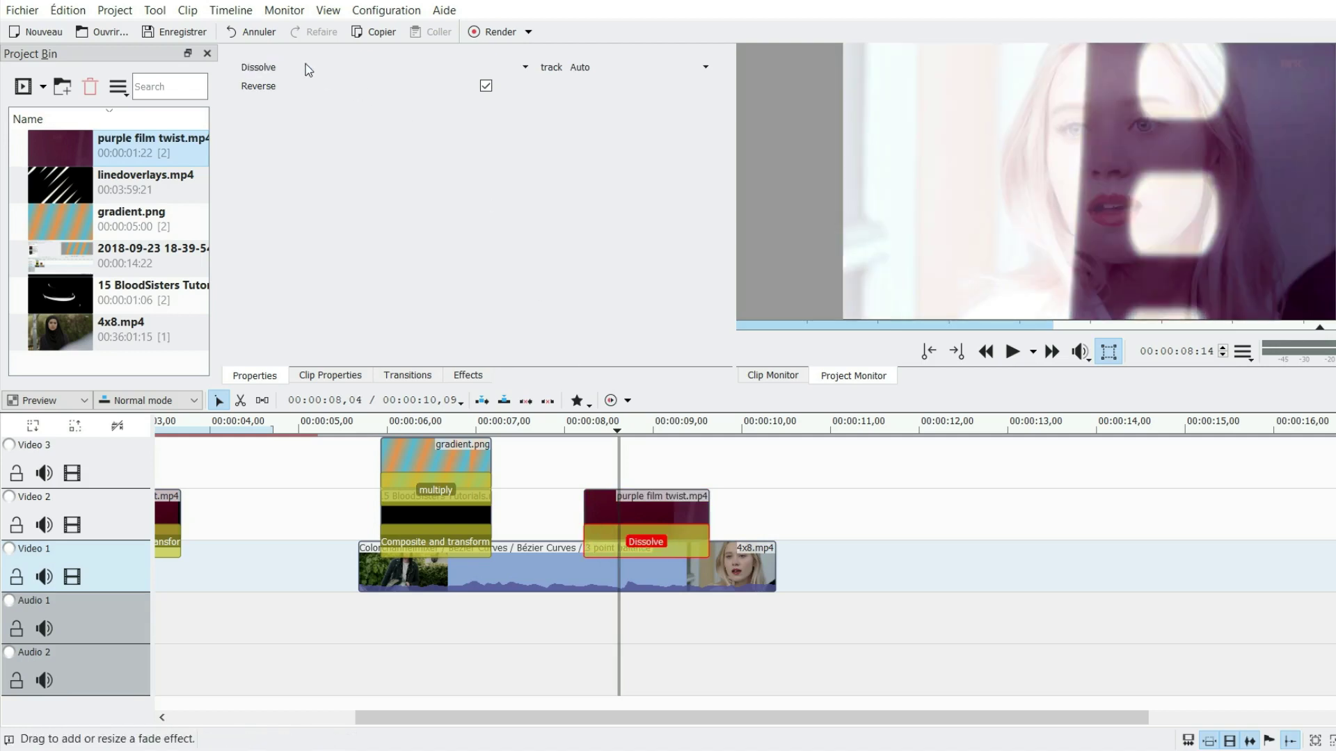
left_click(292, 67)
left_click(295, 164)
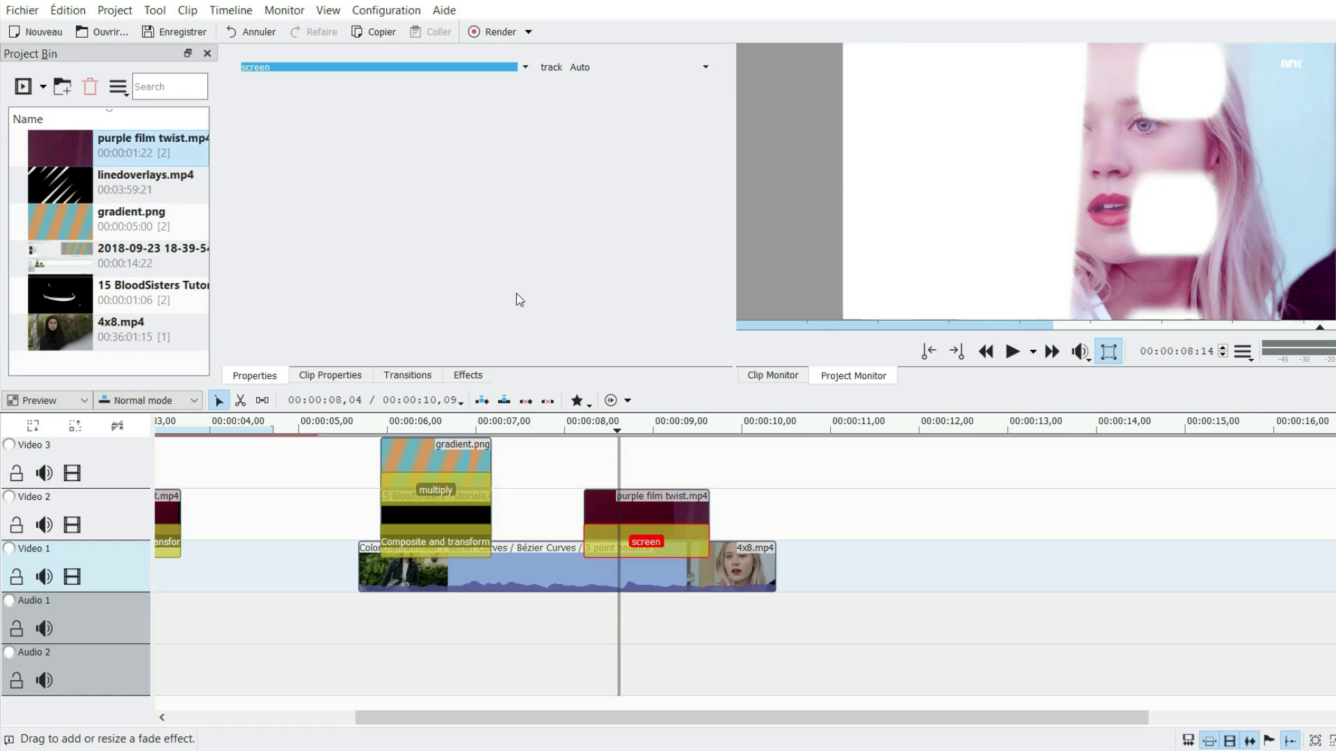
left_click(467, 376)
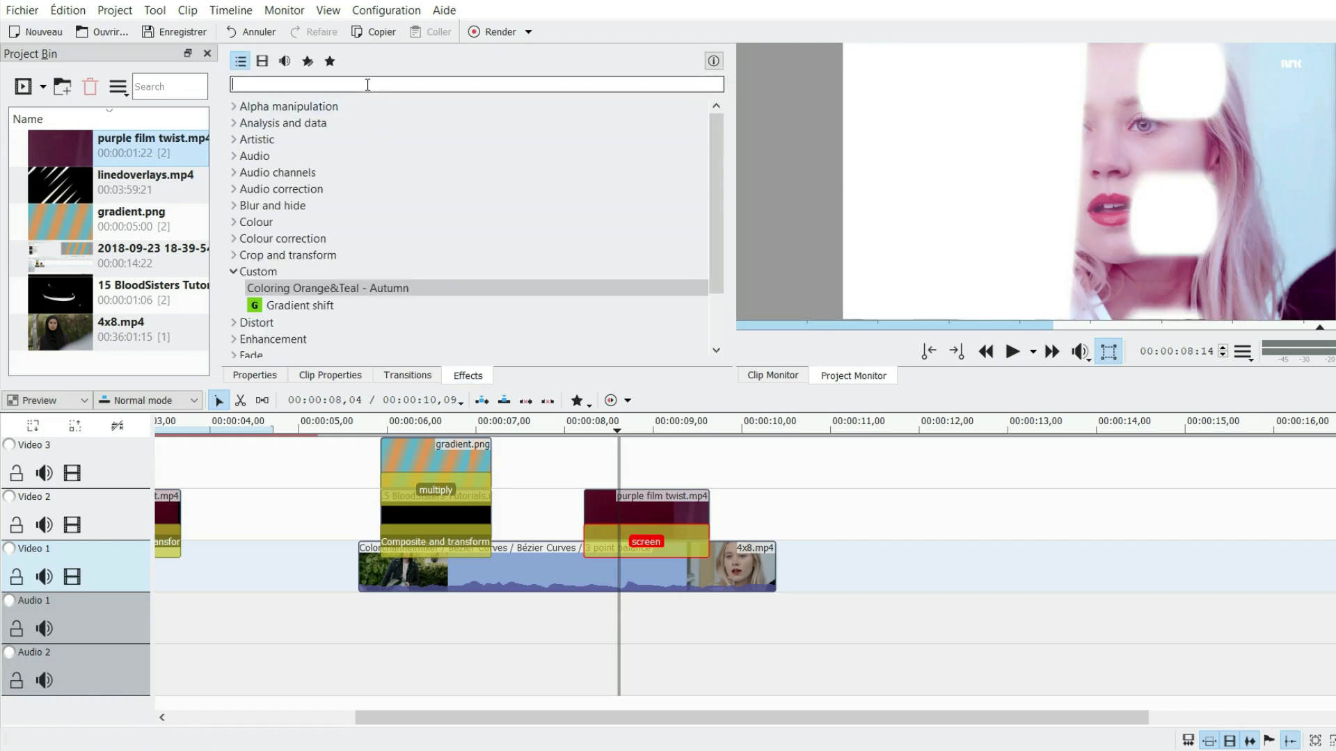
Apply Greyscale and a Gamma effect set to 84 to purple film twist.mp4
type("grey")
left_click_drag(310, 124, 628, 515)
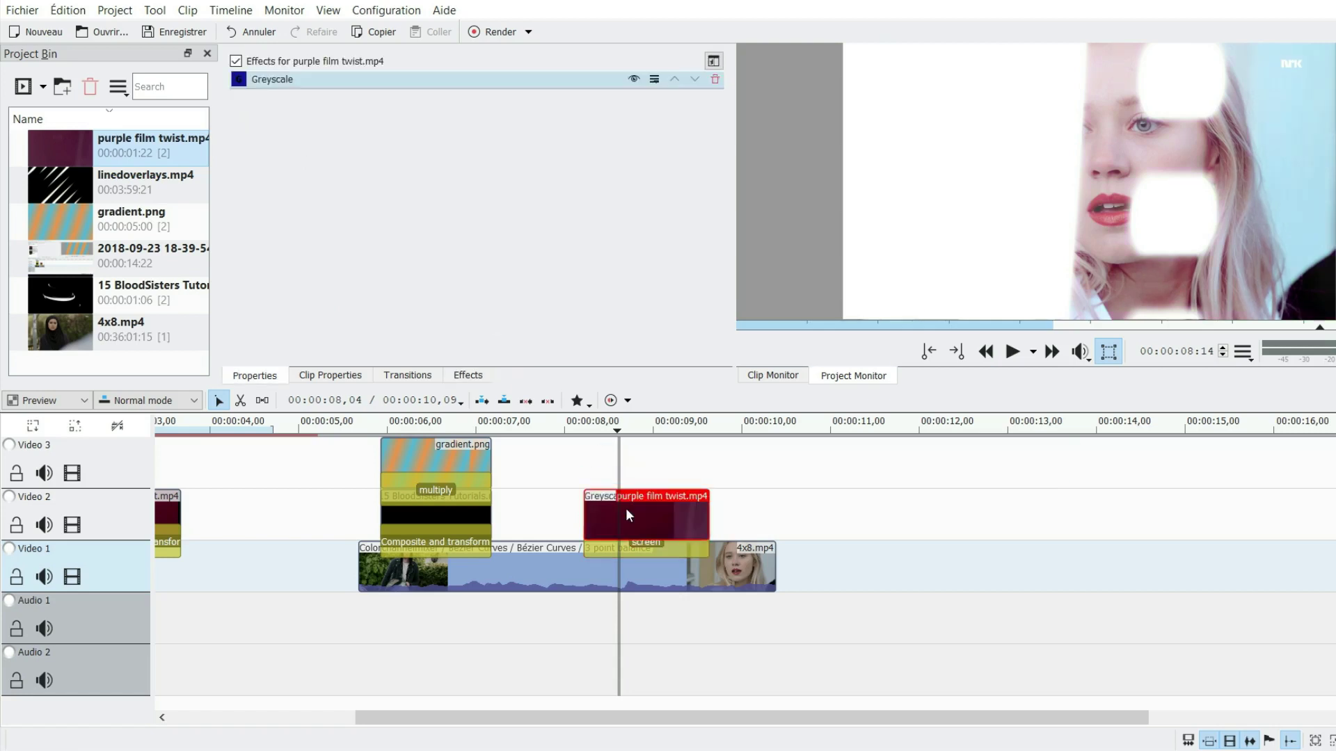
left_click(487, 378)
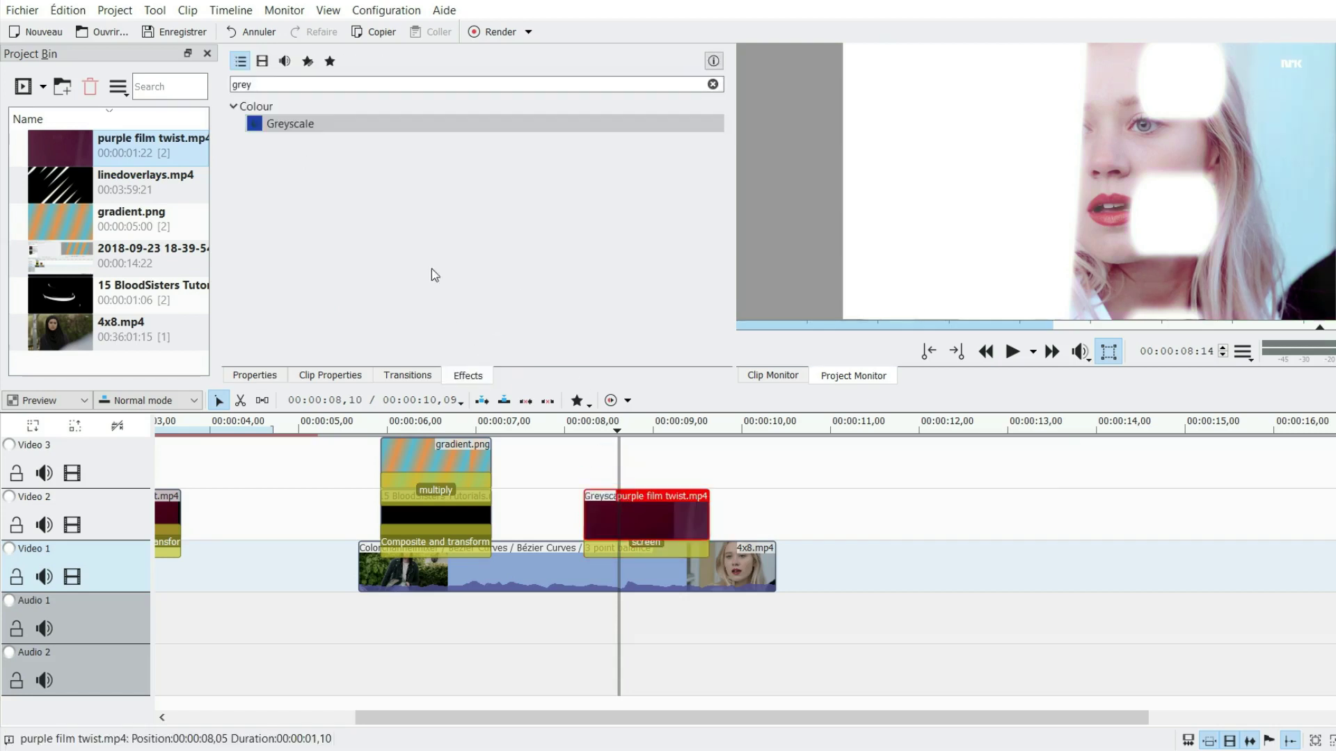
double_click(415, 86)
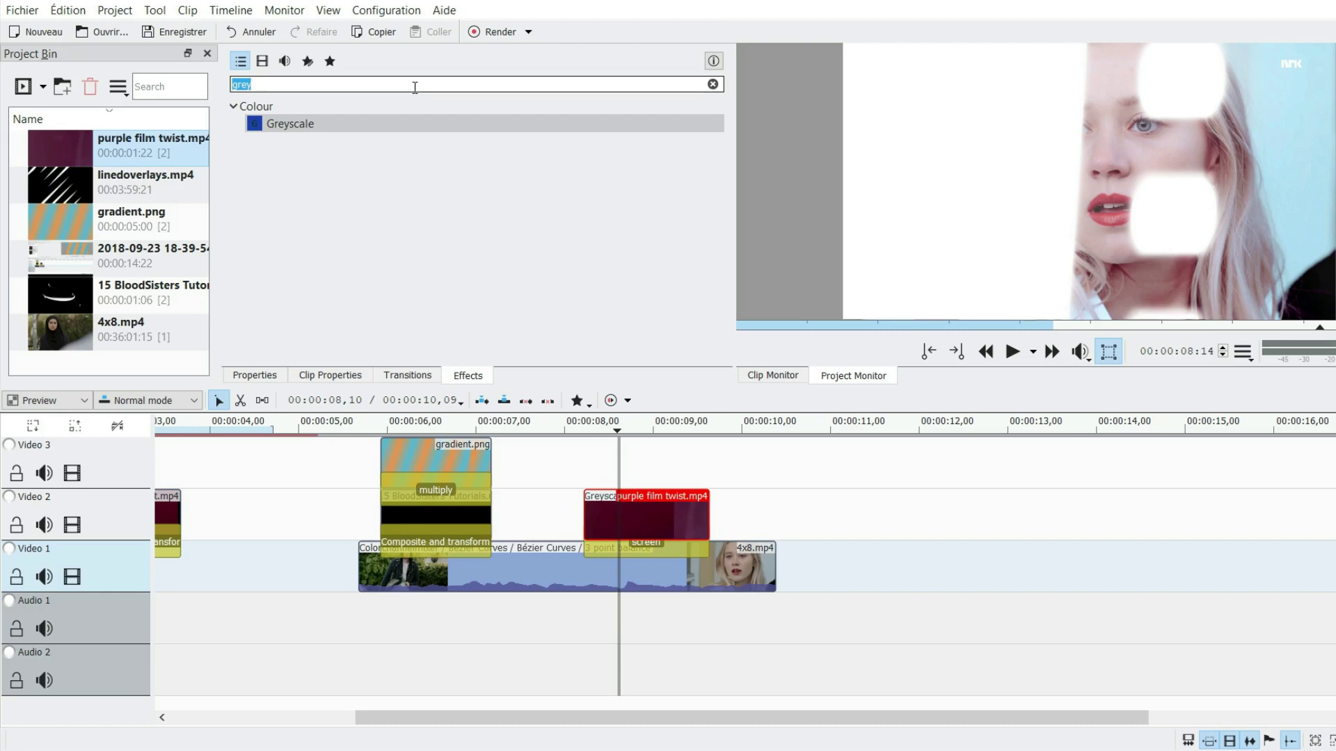
type("gamma")
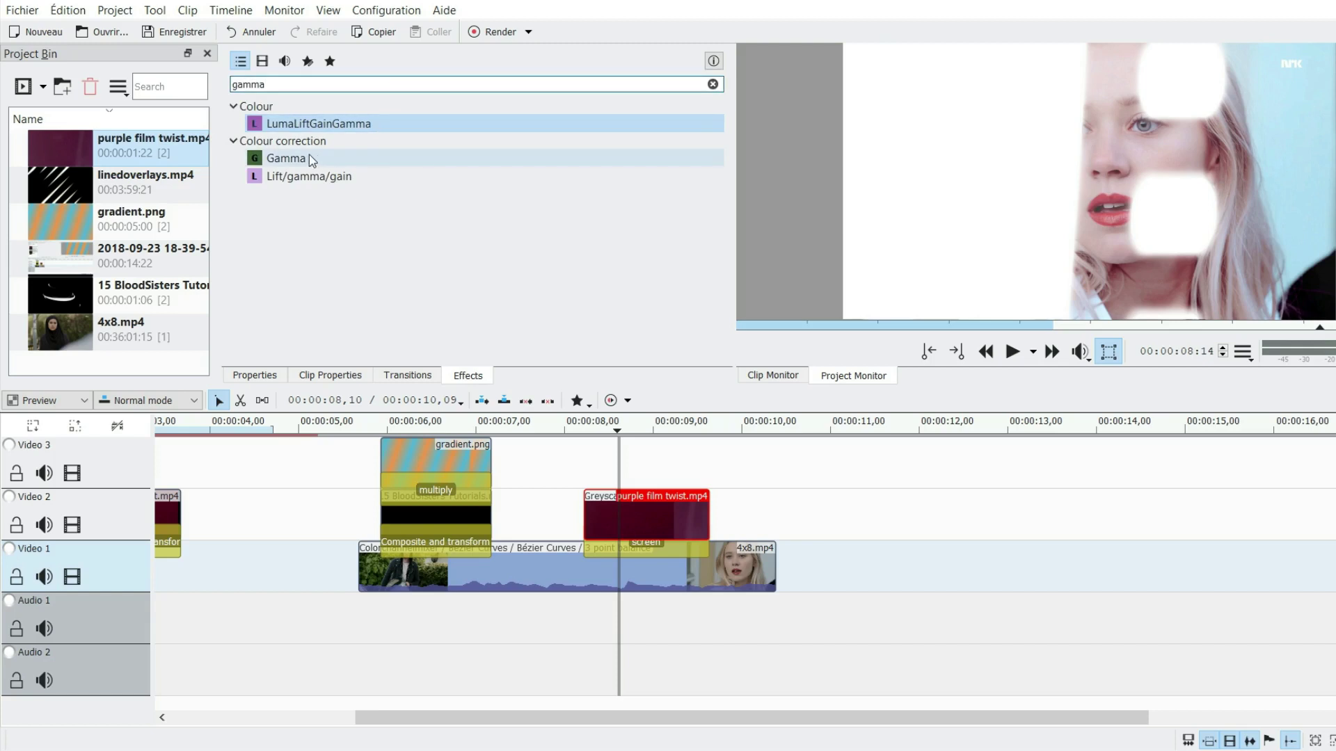
left_click_drag(309, 155, 672, 511)
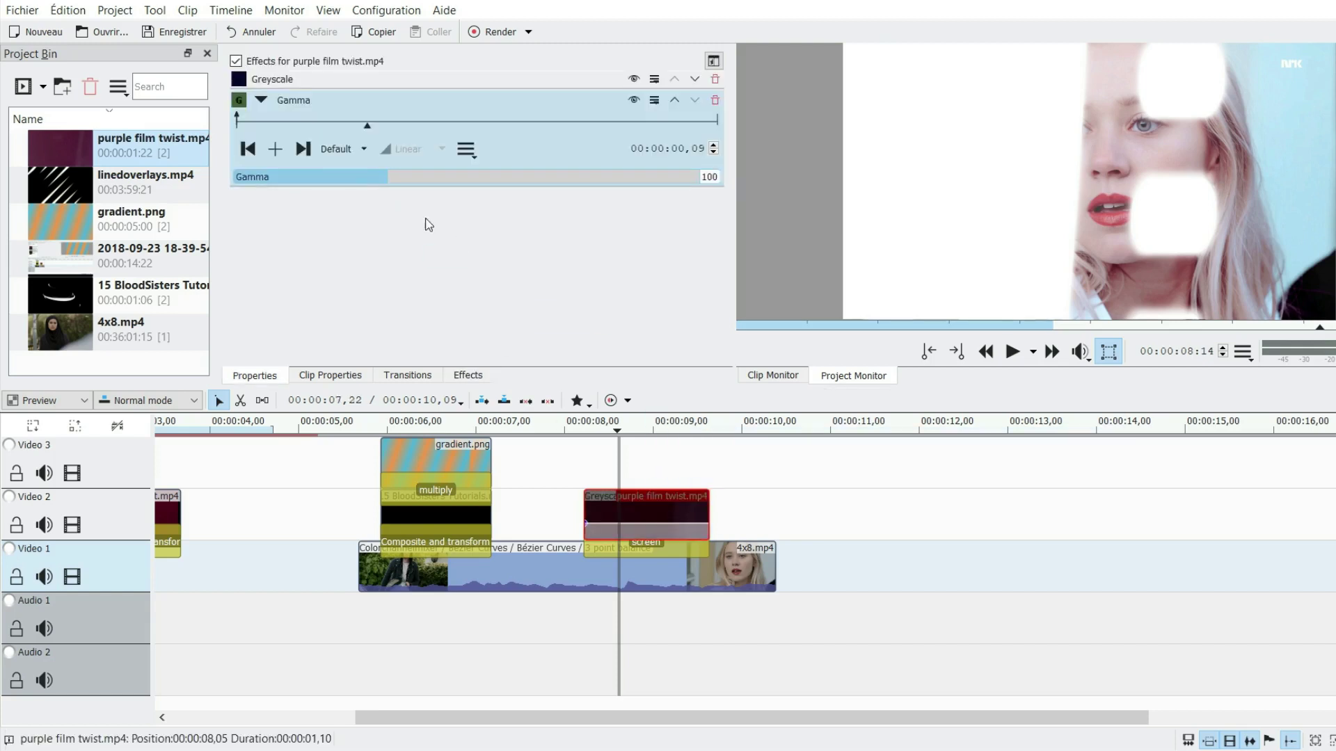
left_click(363, 179)
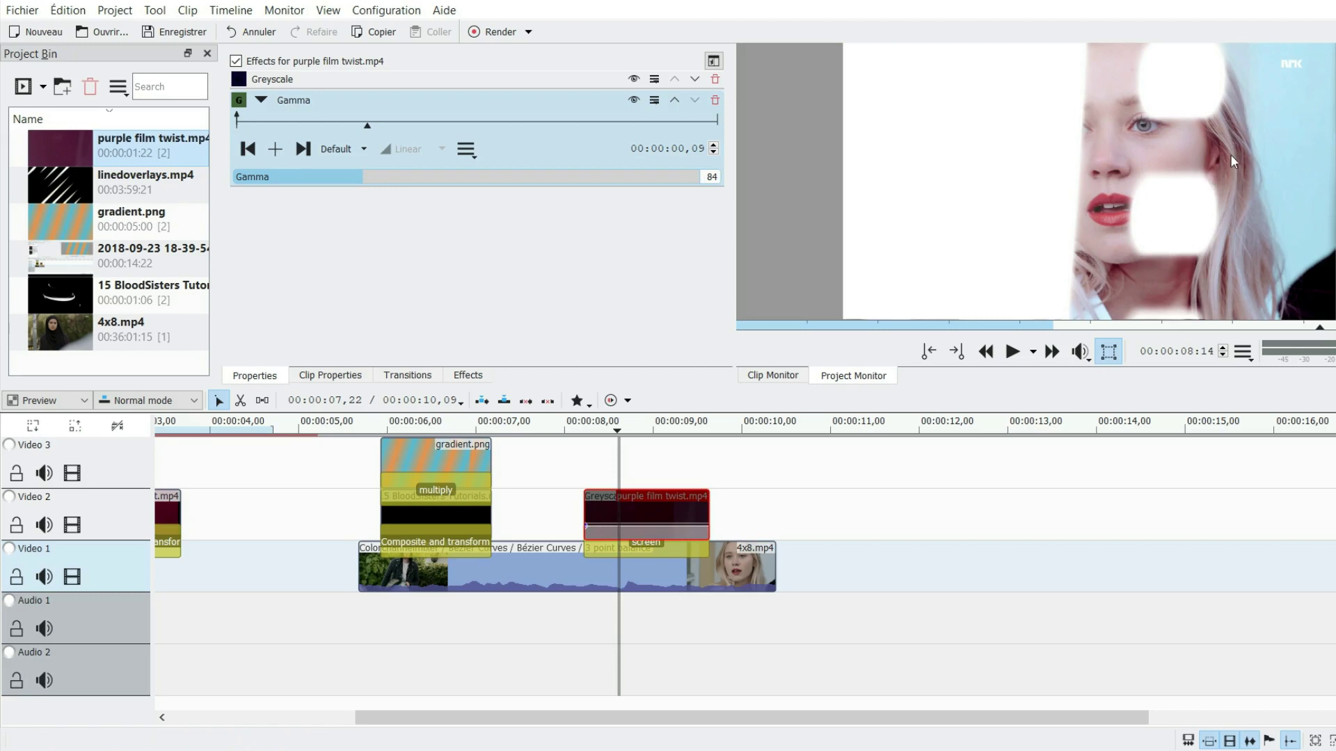
left_click(620, 449)
left_click(988, 356)
left_click(1013, 352)
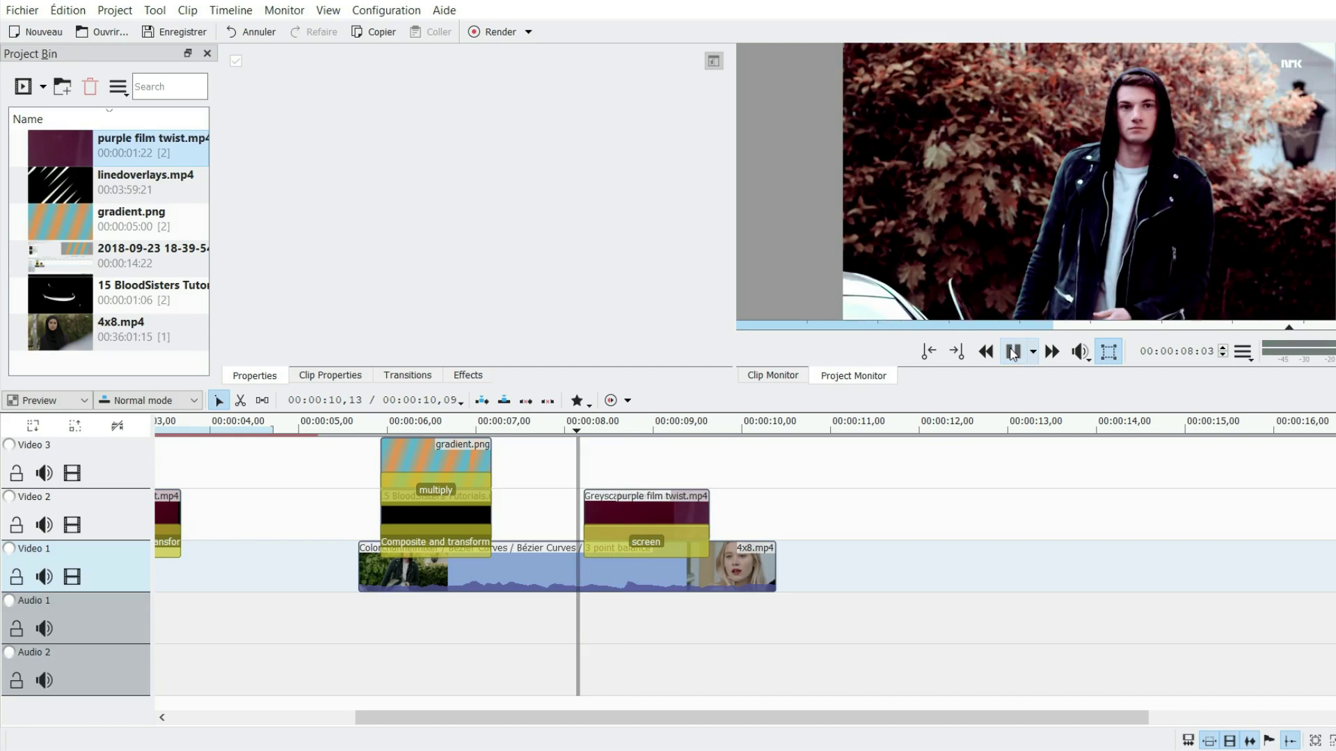